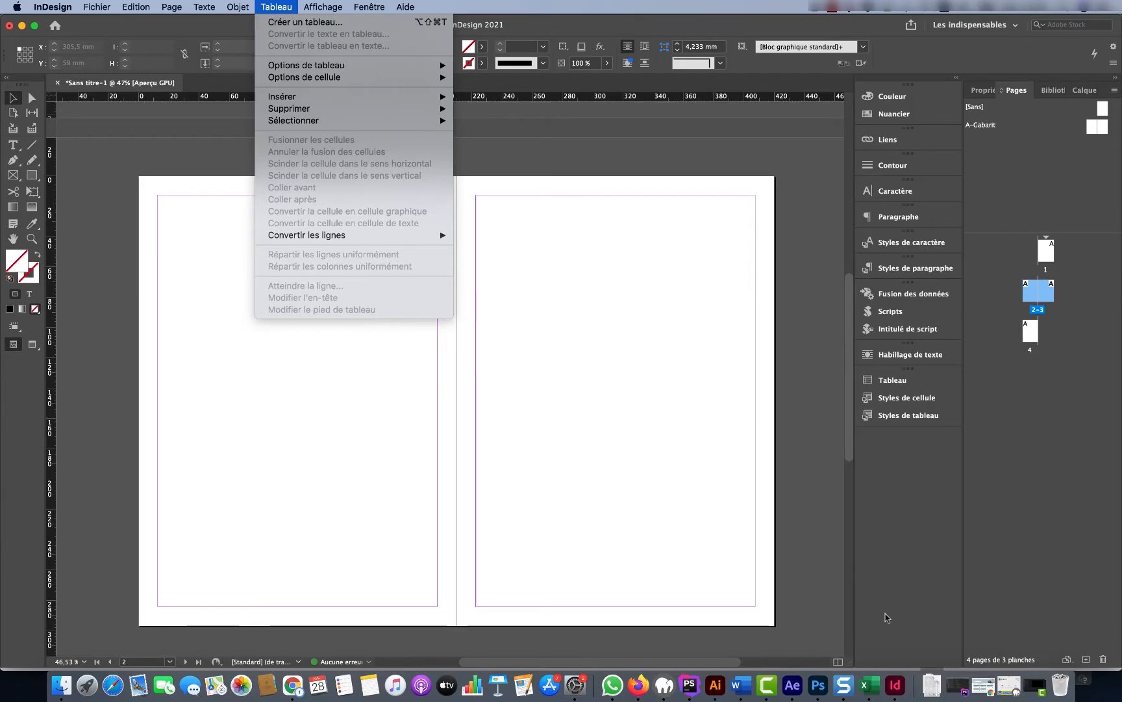
# Bring the Excel contact list workbook to the front
pyautogui.click(870, 685)
# Scroll the Excel contact sheet down to row 101 and back up, then return to InDesign
pyautogui.scroll(-15, 639, 371)
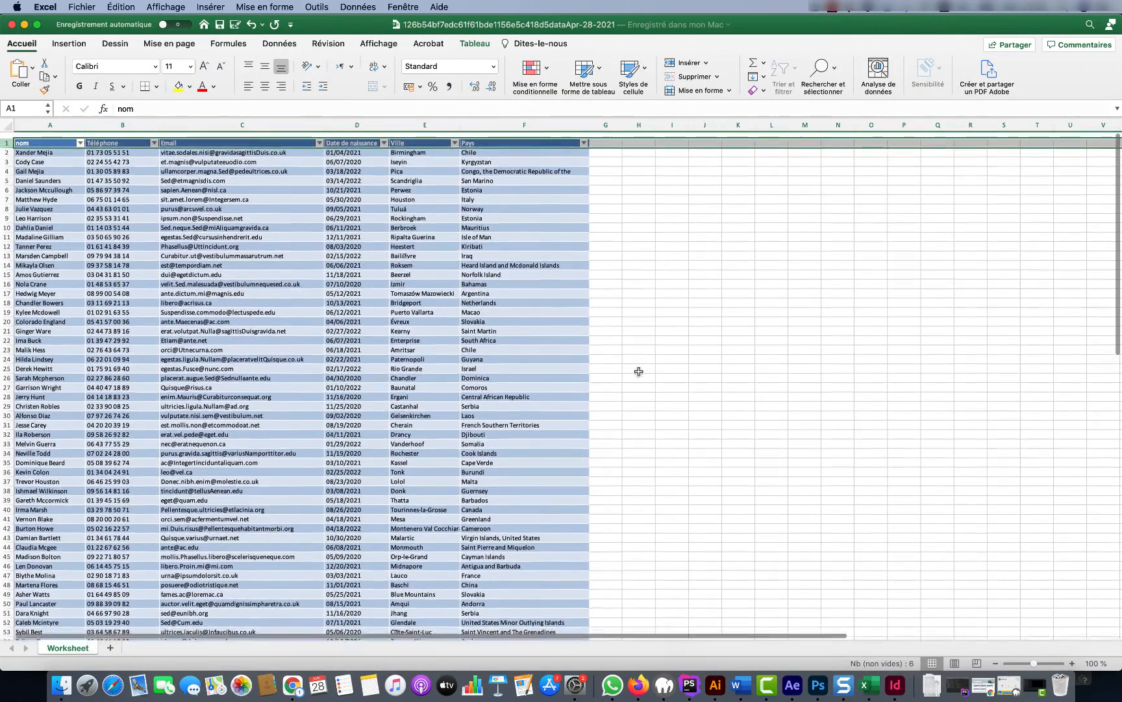
pyautogui.scroll(15, 639, 371)
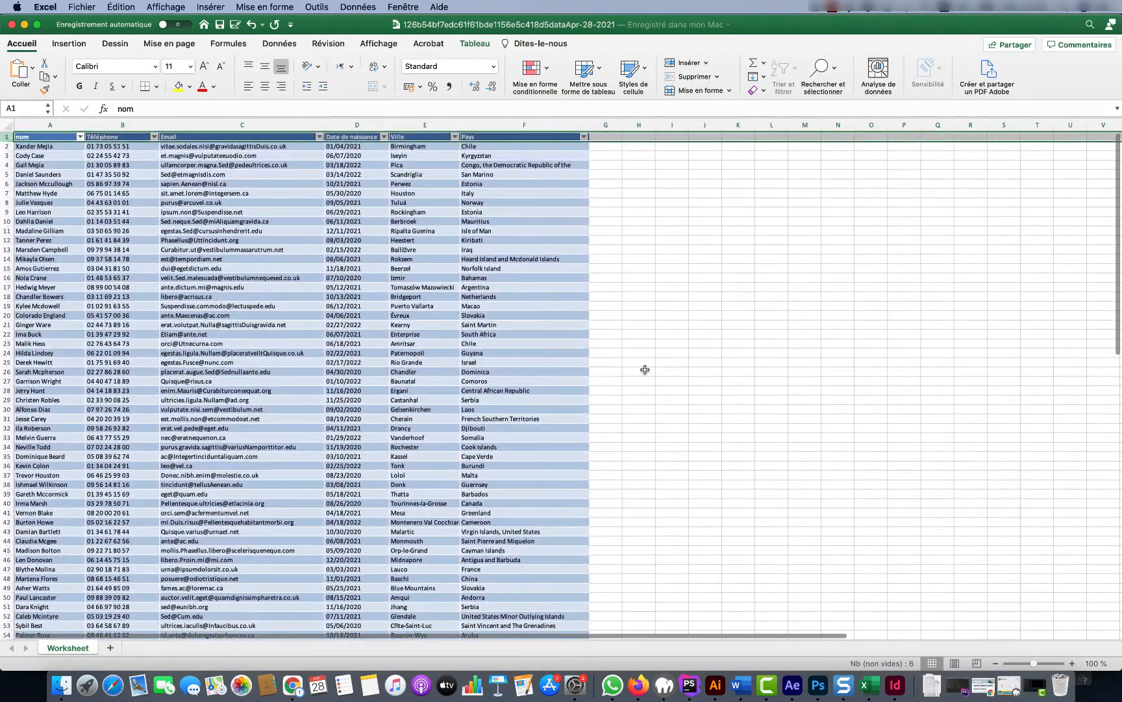
pyautogui.scroll(-15, 492, 254)
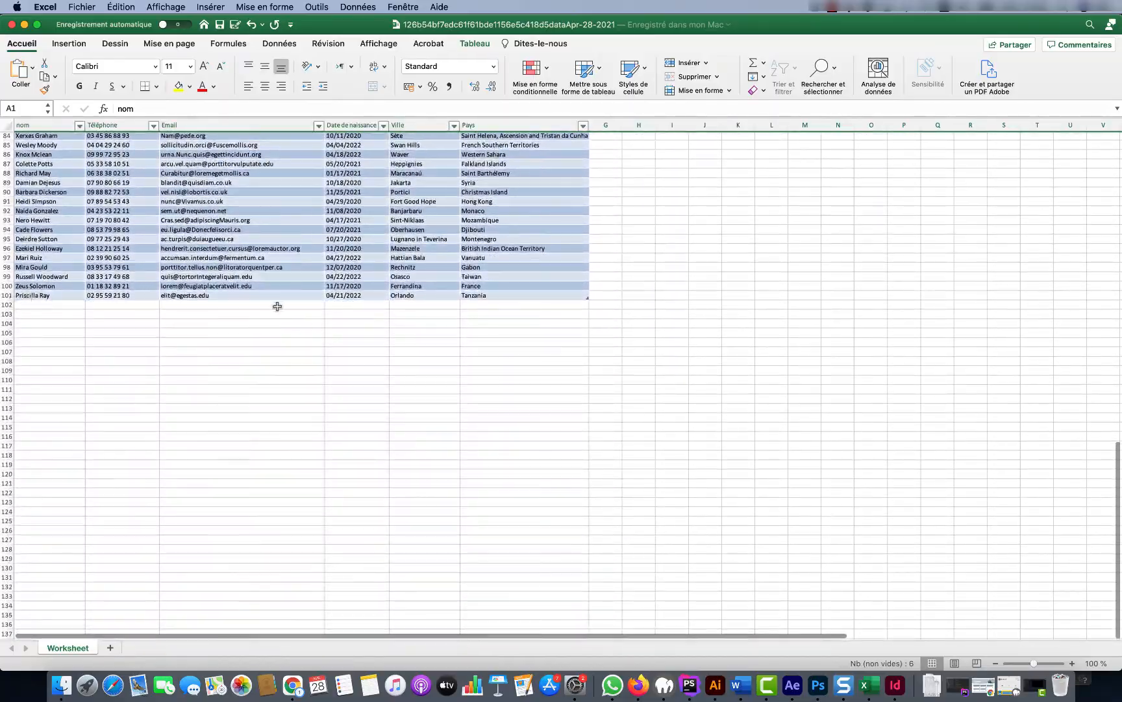
pyautogui.scroll(8, 278, 306)
pyautogui.scroll(7, 277, 305)
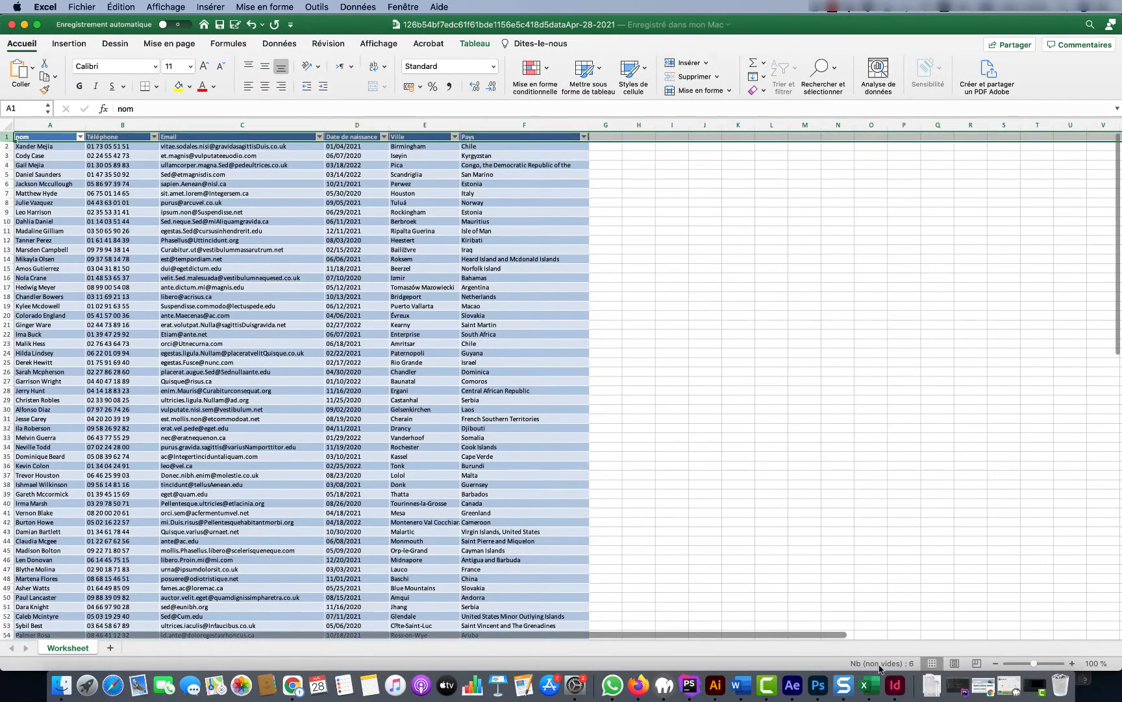
pyautogui.click(895, 685)
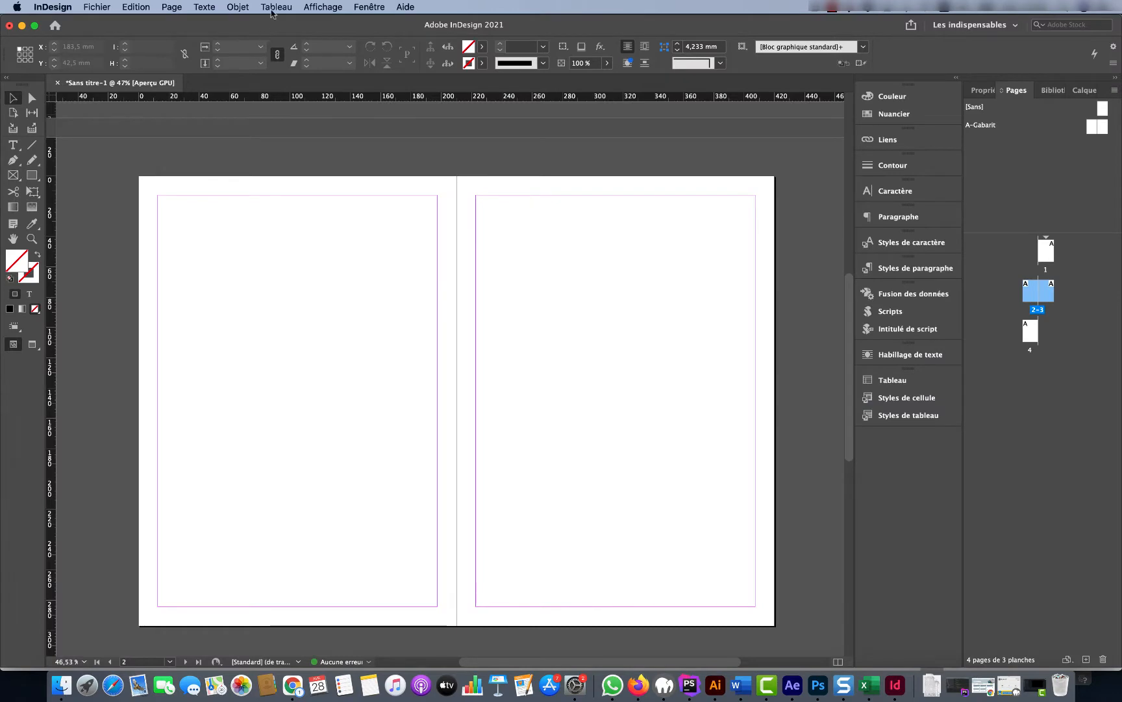
# Create a new table with 100 body rows, 6 columns and 1 header row
pyautogui.click(276, 7)
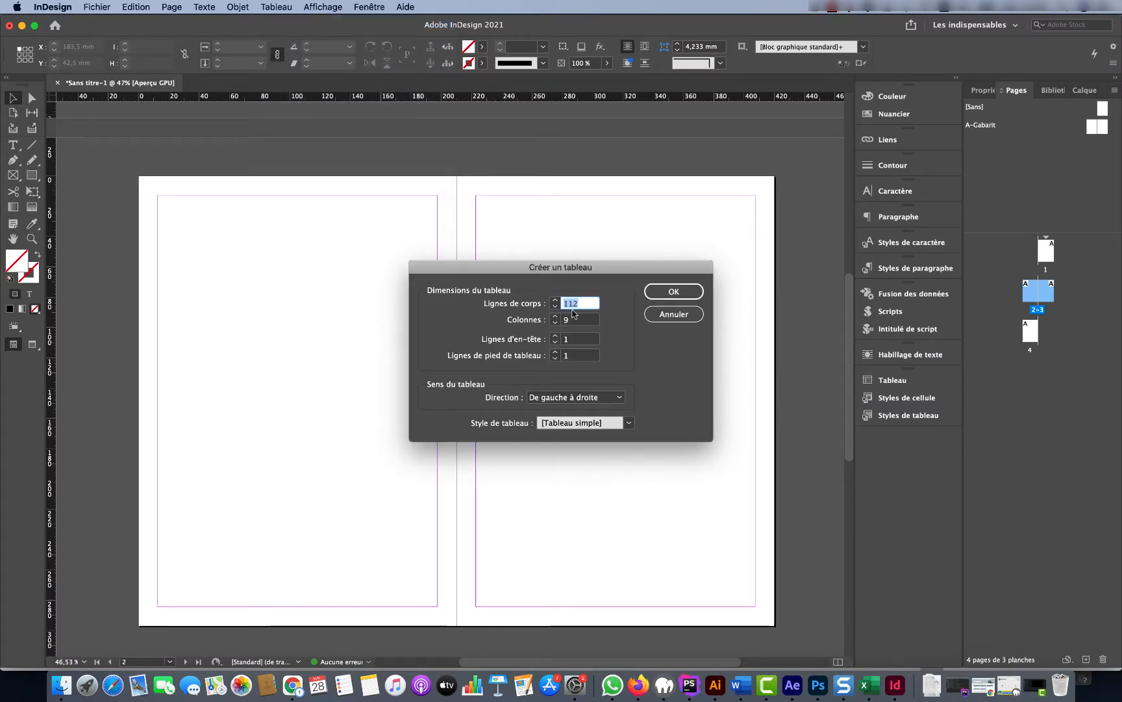
pyautogui.write('1000')
pyautogui.press('Tab')
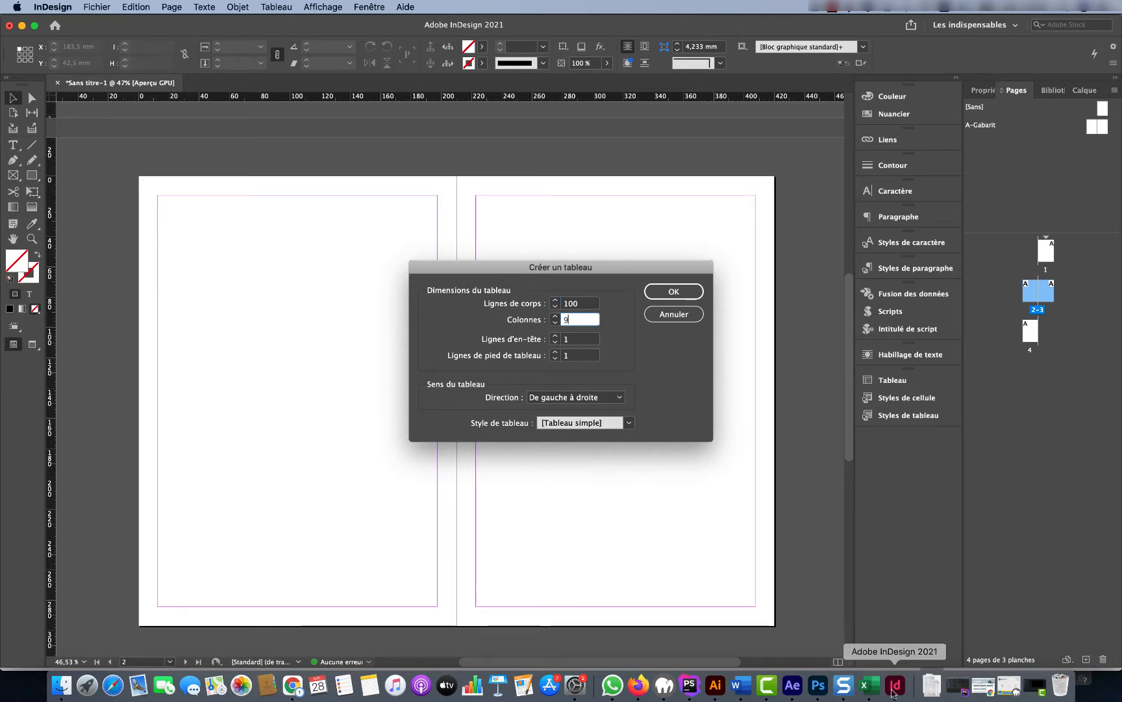
pyautogui.click(869, 685)
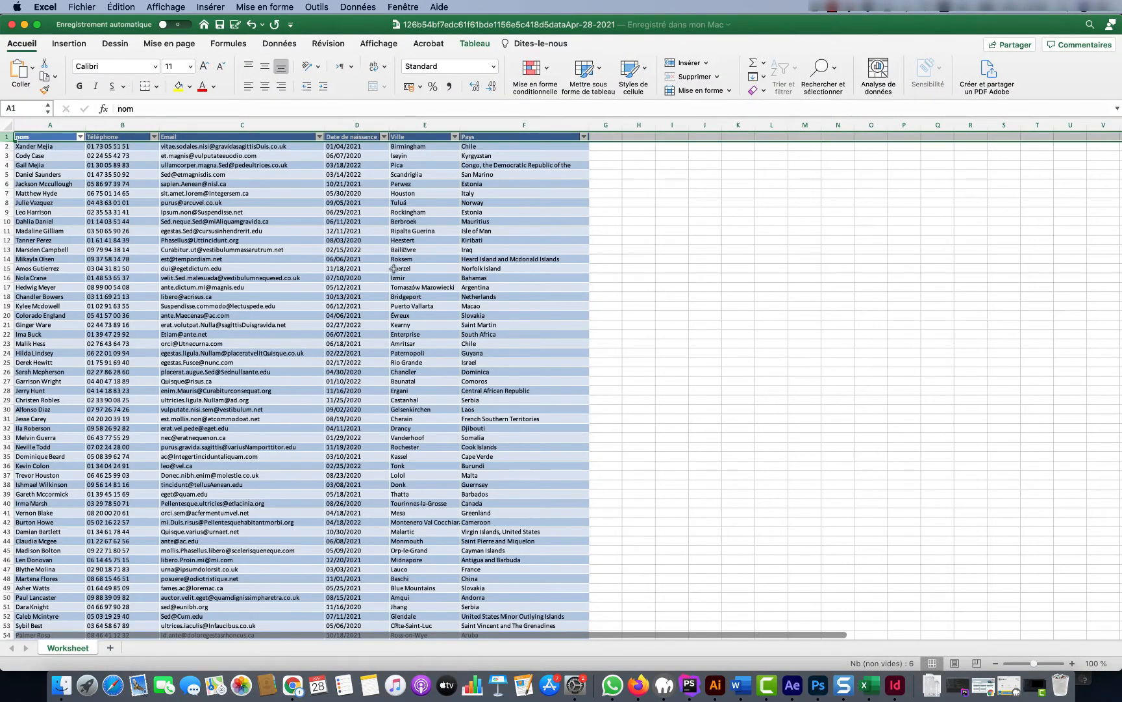
pyautogui.click(895, 685)
pyautogui.click(573, 339)
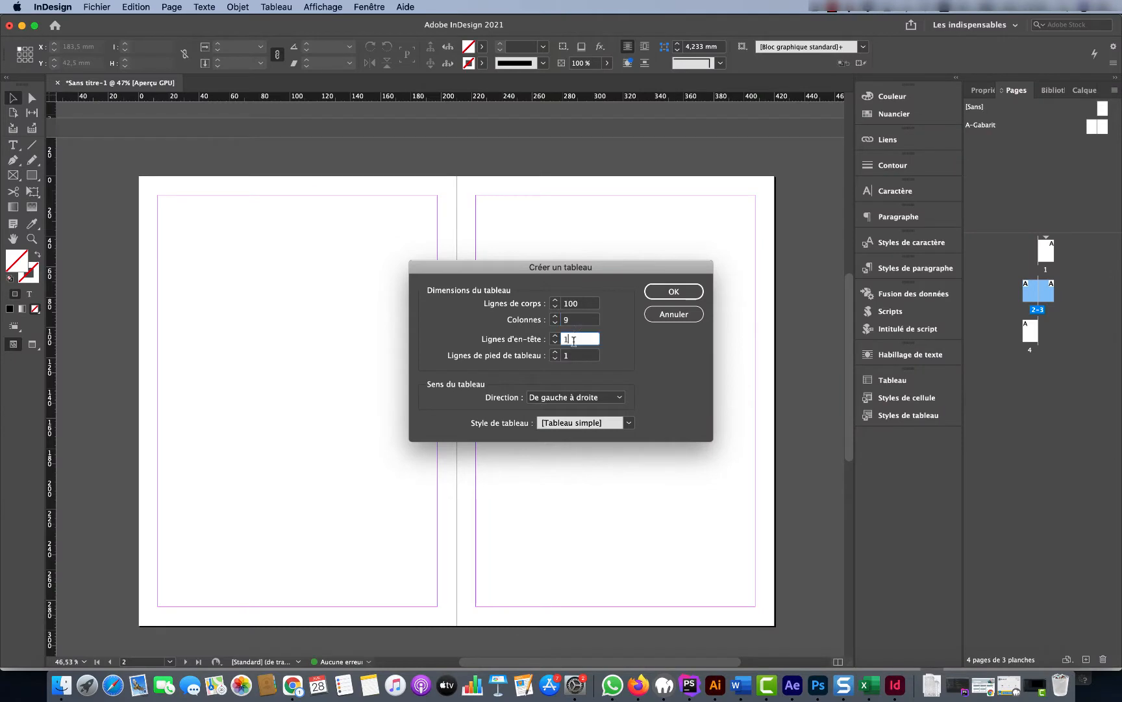
pyautogui.doubleClick(576, 322)
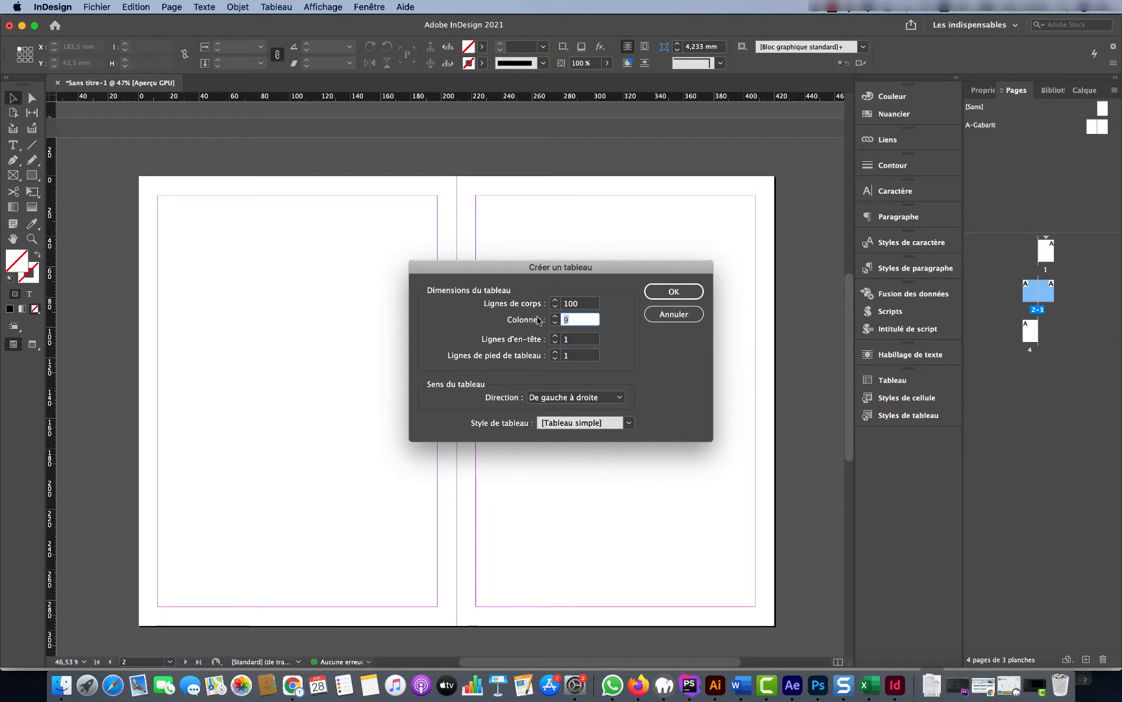
pyautogui.press('Tab')
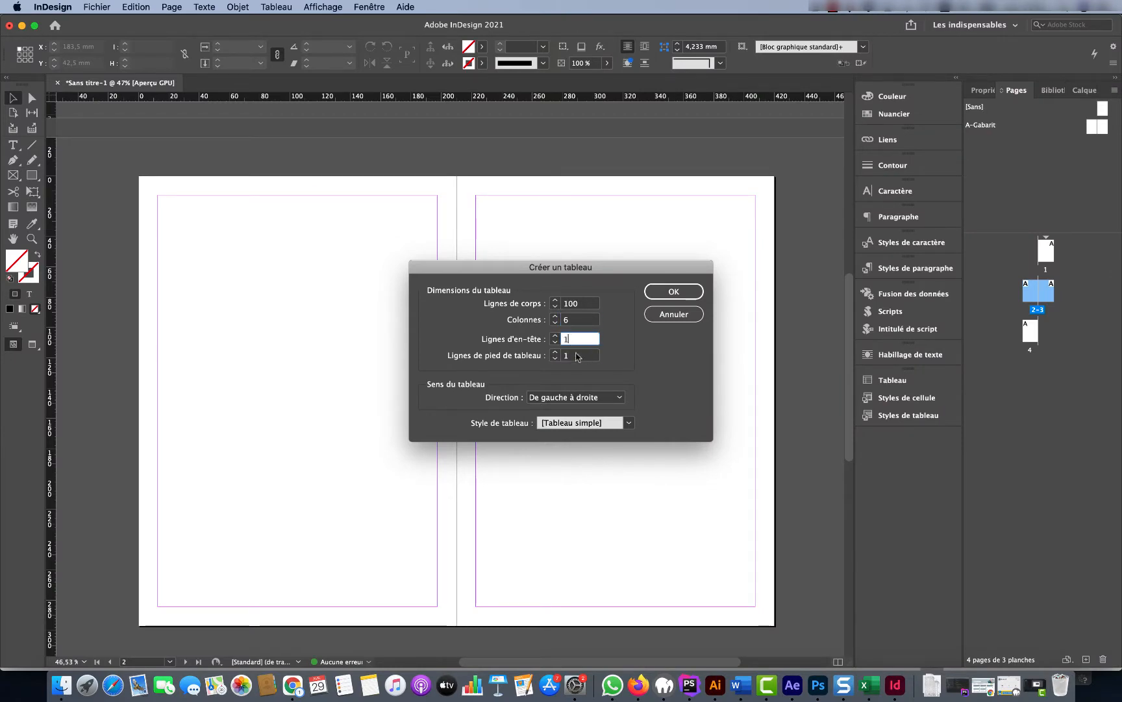
pyautogui.click(579, 356)
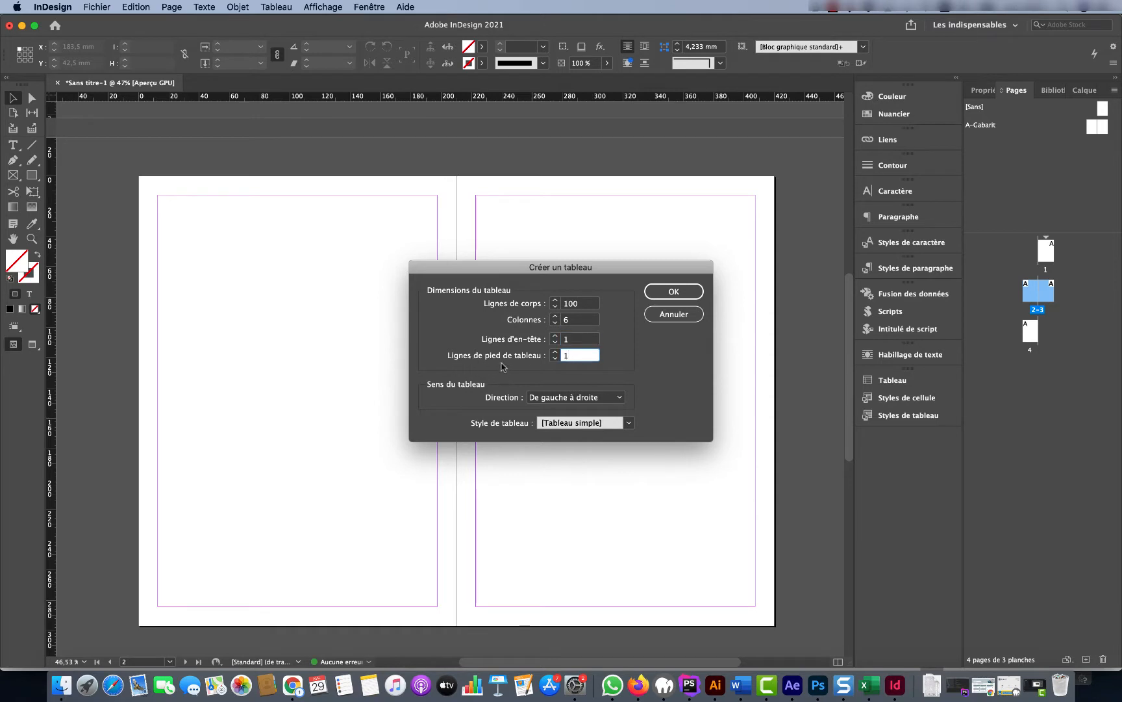
pyautogui.click(669, 293)
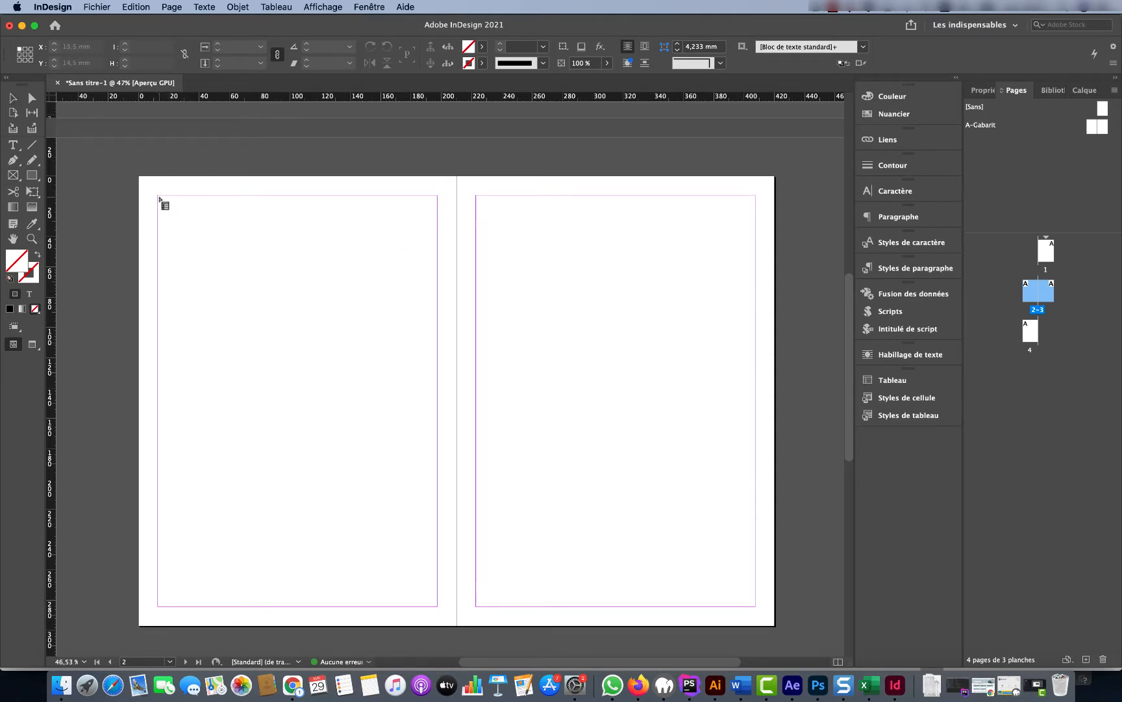
pyautogui.moveTo(158, 196); pyautogui.dragTo(437, 606)
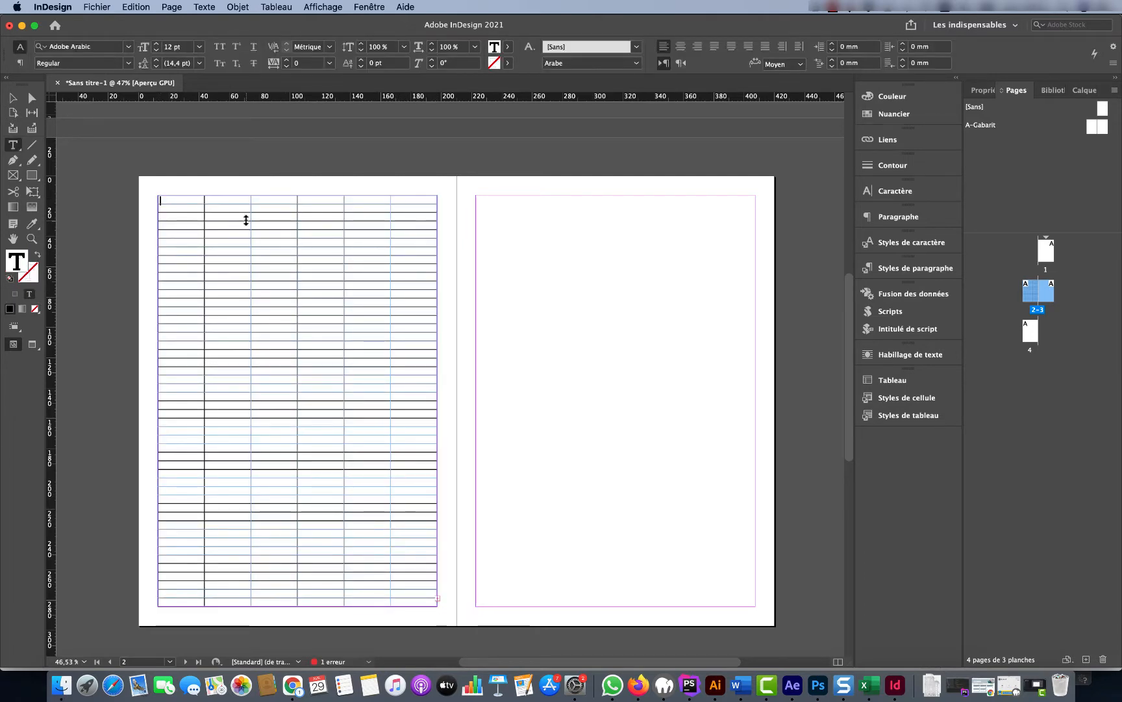
pyautogui.click(869, 684)
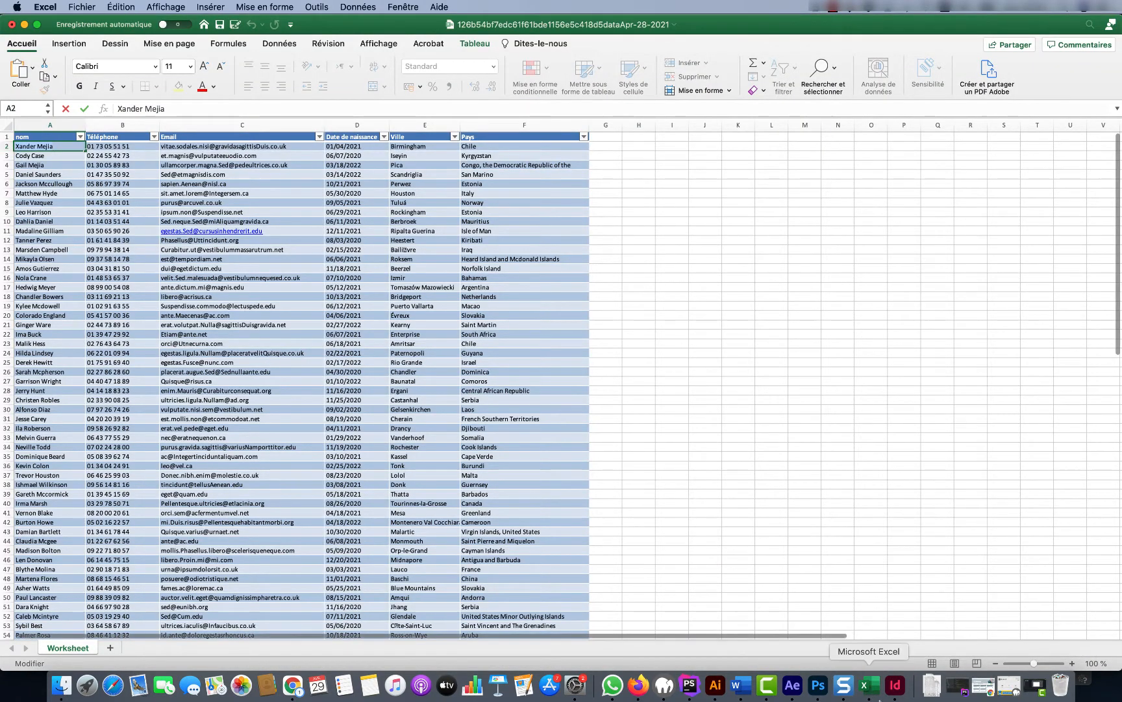
pyautogui.click(895, 686)
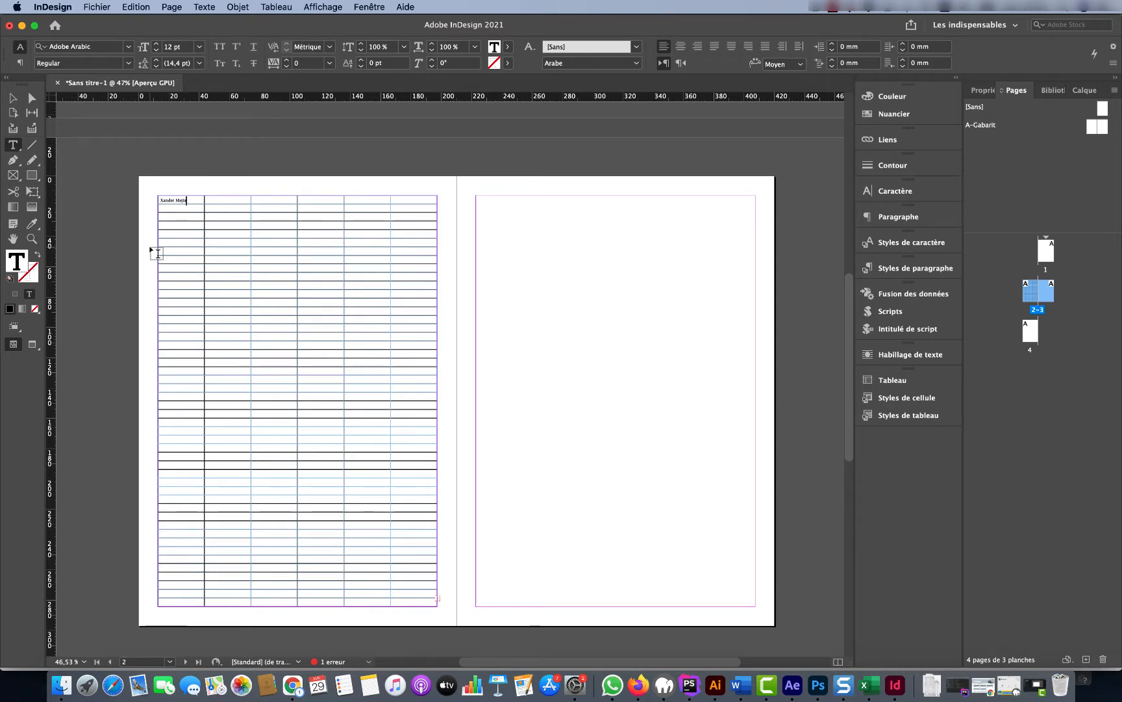
pyautogui.press('super+z')
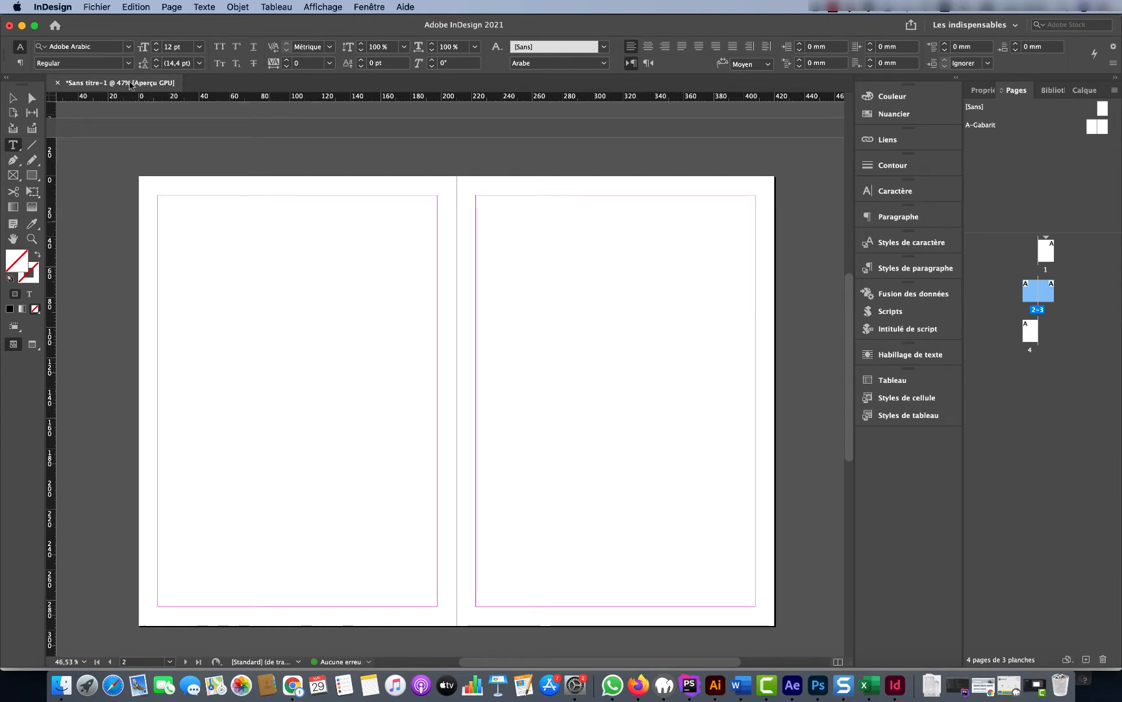
# Import the contact .xlsx workbook with its import options shown
pyautogui.click(97, 7)
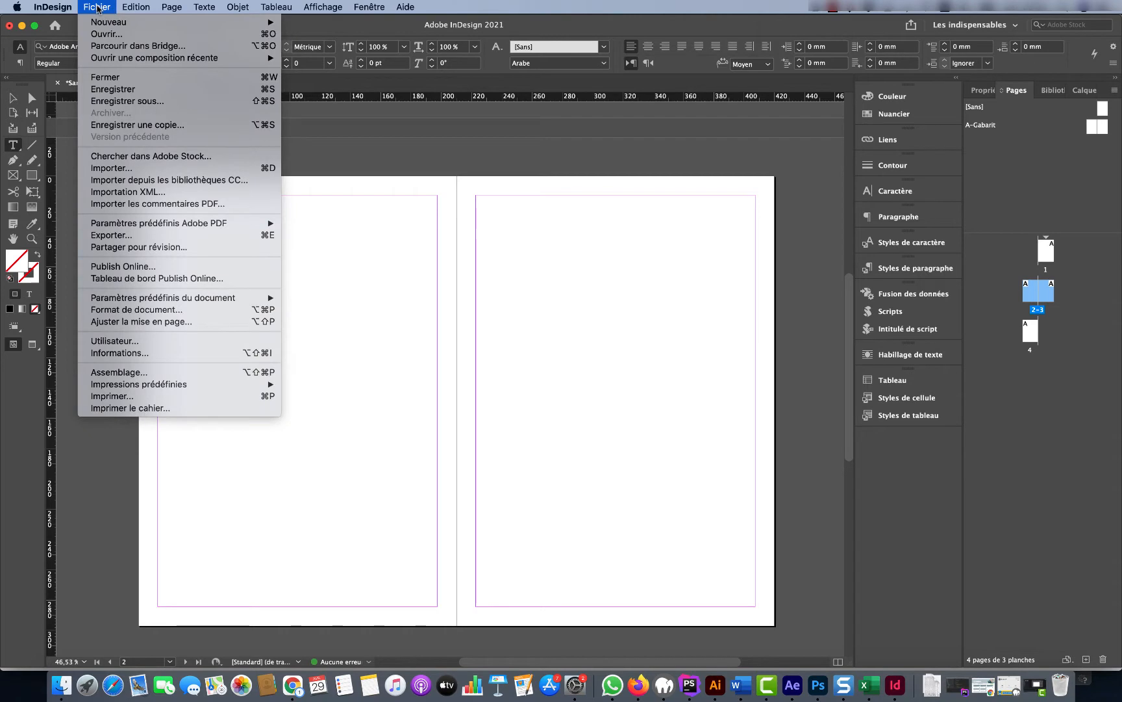
pyautogui.click(132, 170)
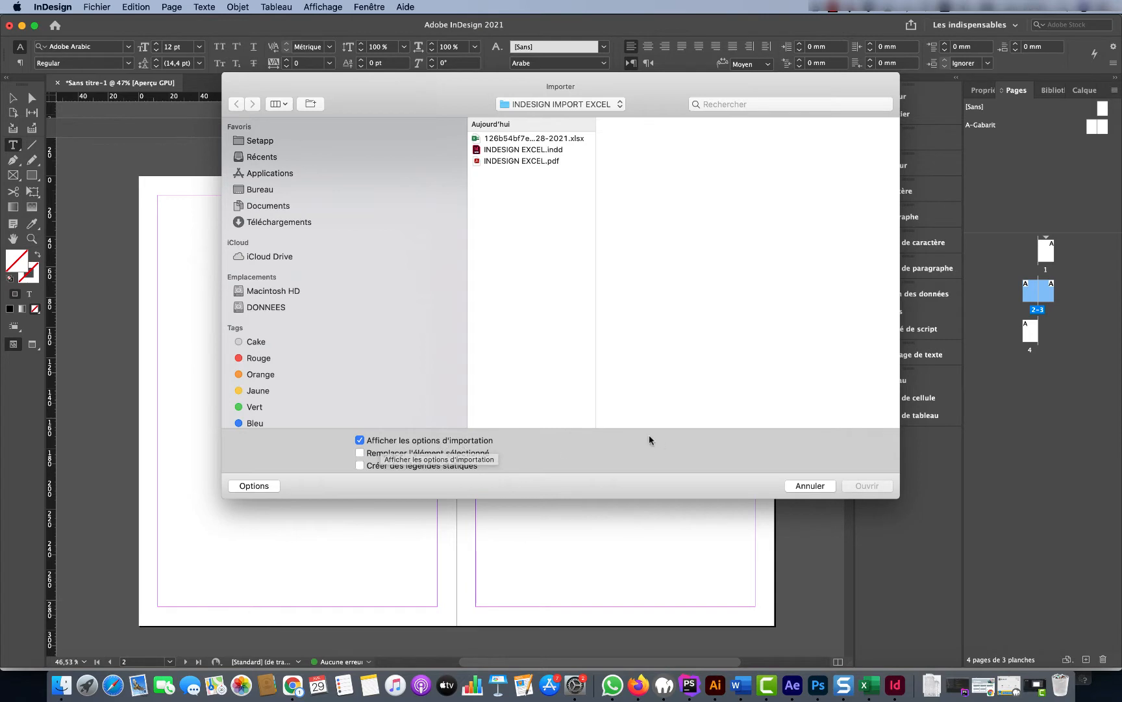
pyautogui.click(548, 138)
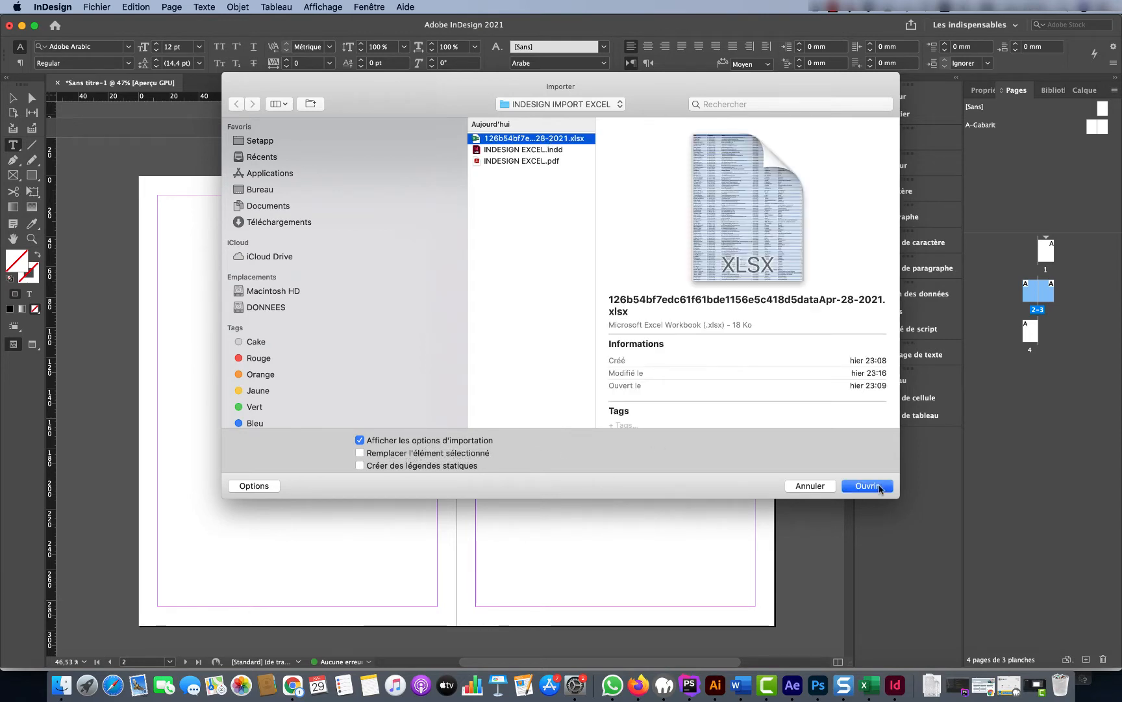
pyautogui.click(868, 486)
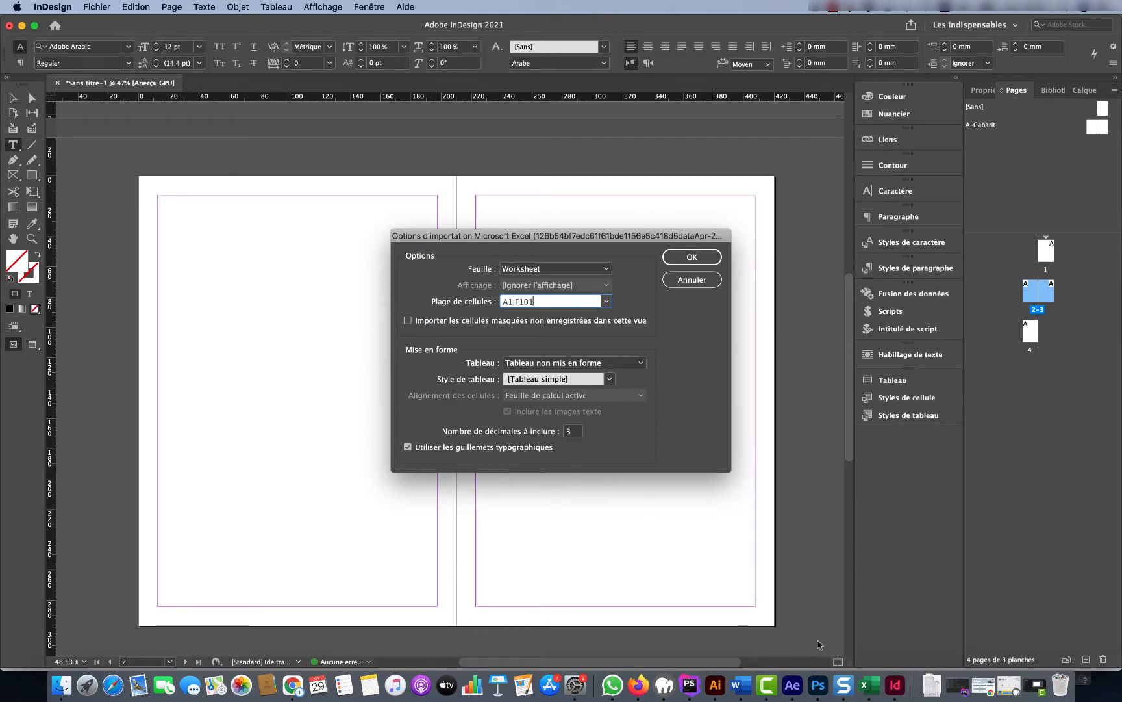
# Keep sheet Worksheet and range A1:F101 after checking the data in Excel
pyautogui.click(869, 684)
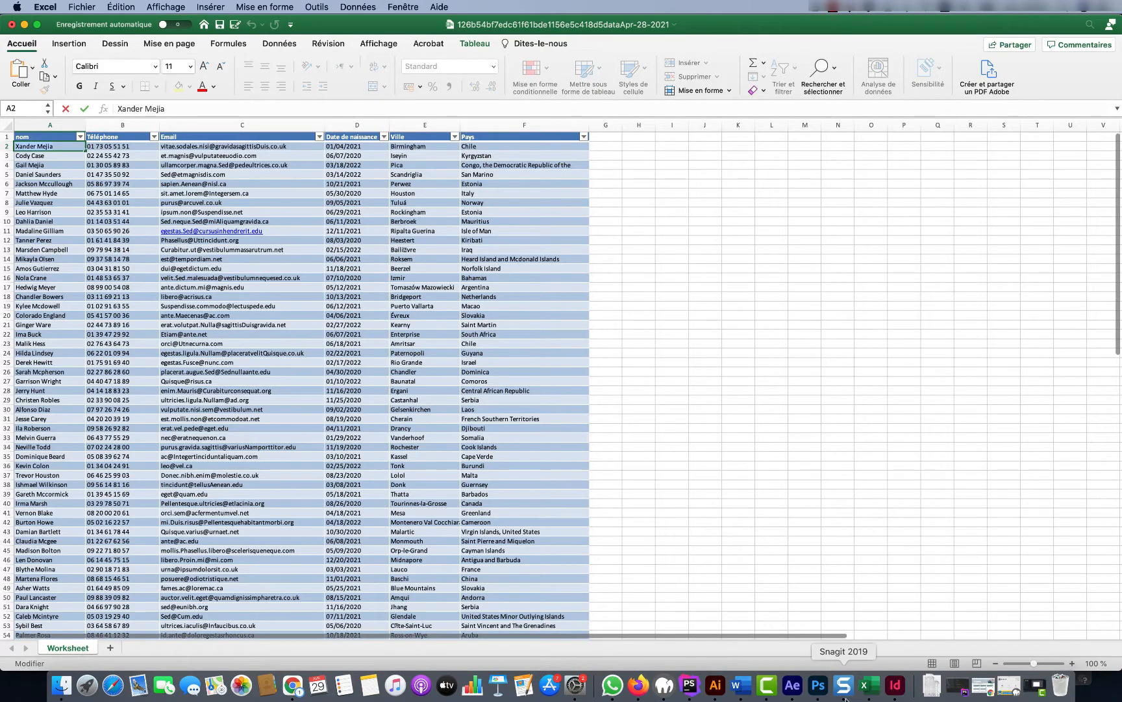
pyautogui.click(895, 684)
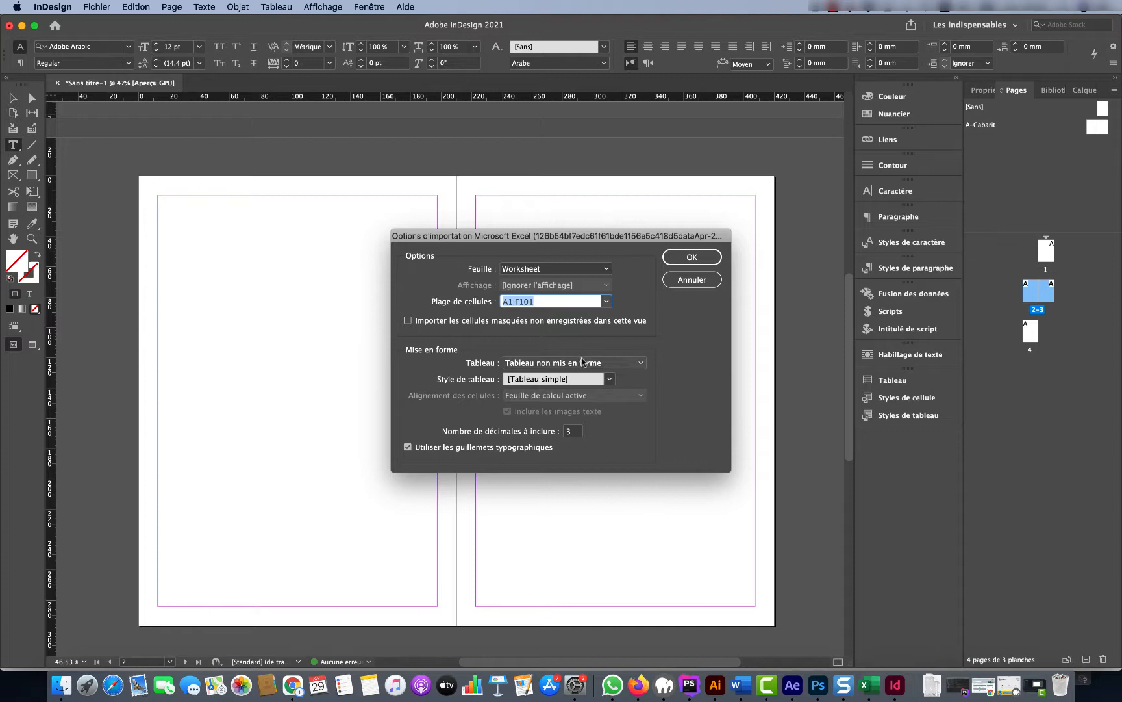
pyautogui.click(608, 269)
pyautogui.click(609, 270)
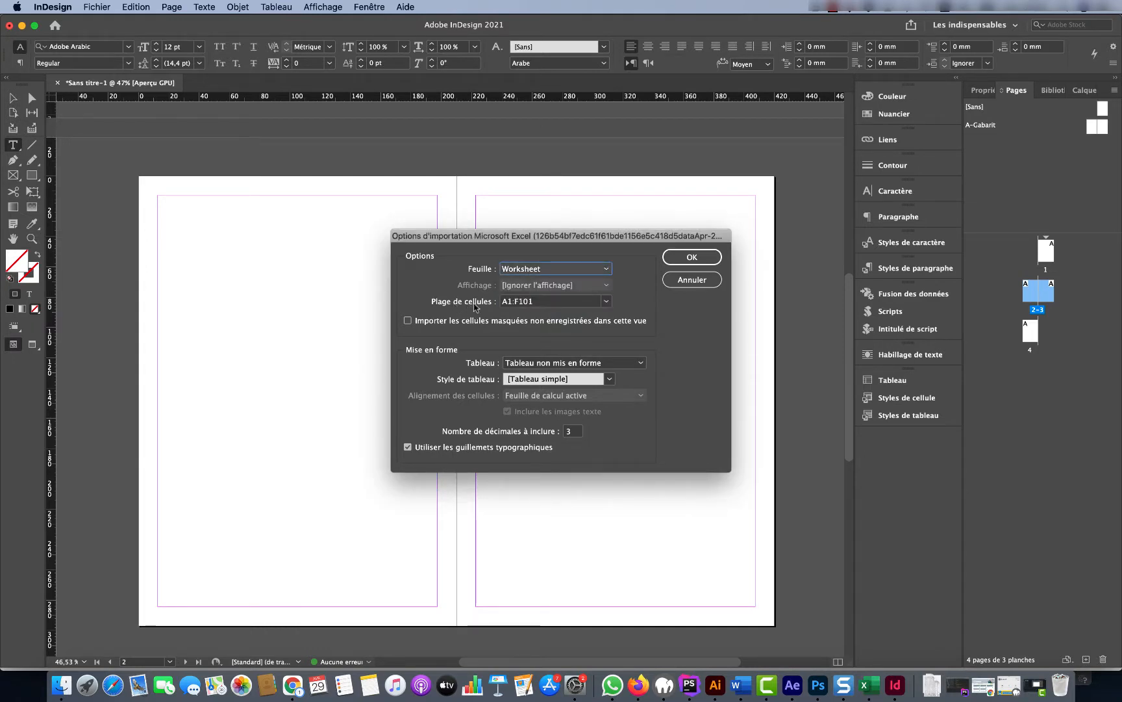
pyautogui.click(870, 684)
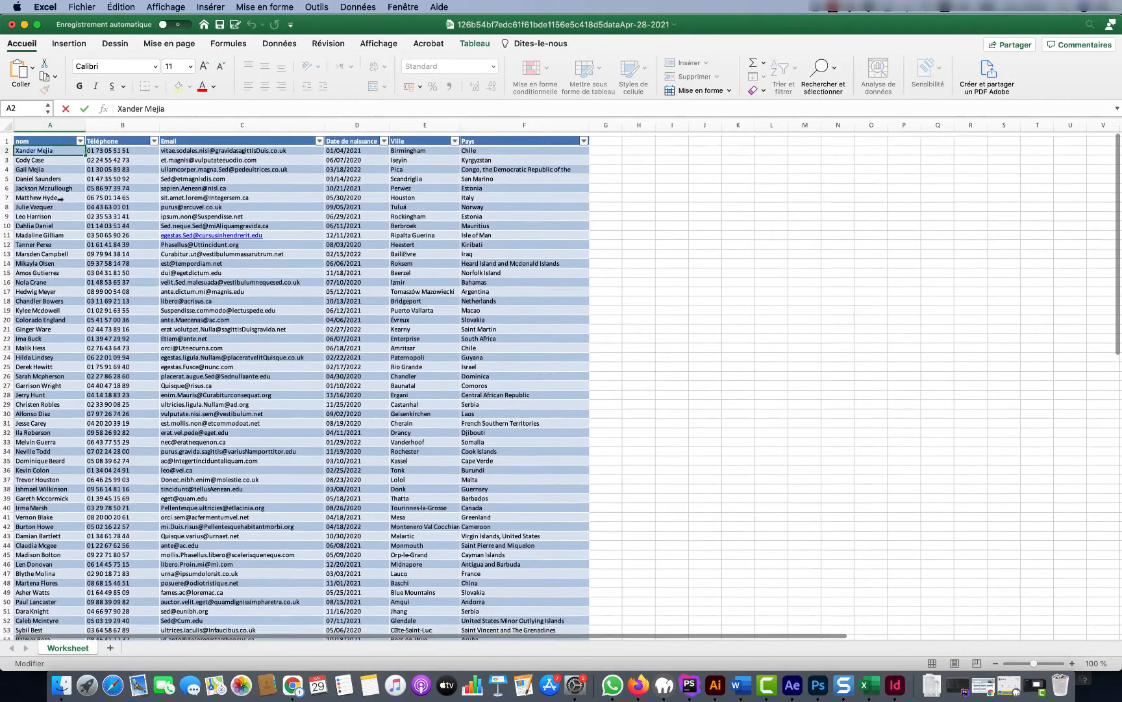
# Verify in Excel that the data spans A1 to F101, then cancel the import options
pyautogui.press('Return')
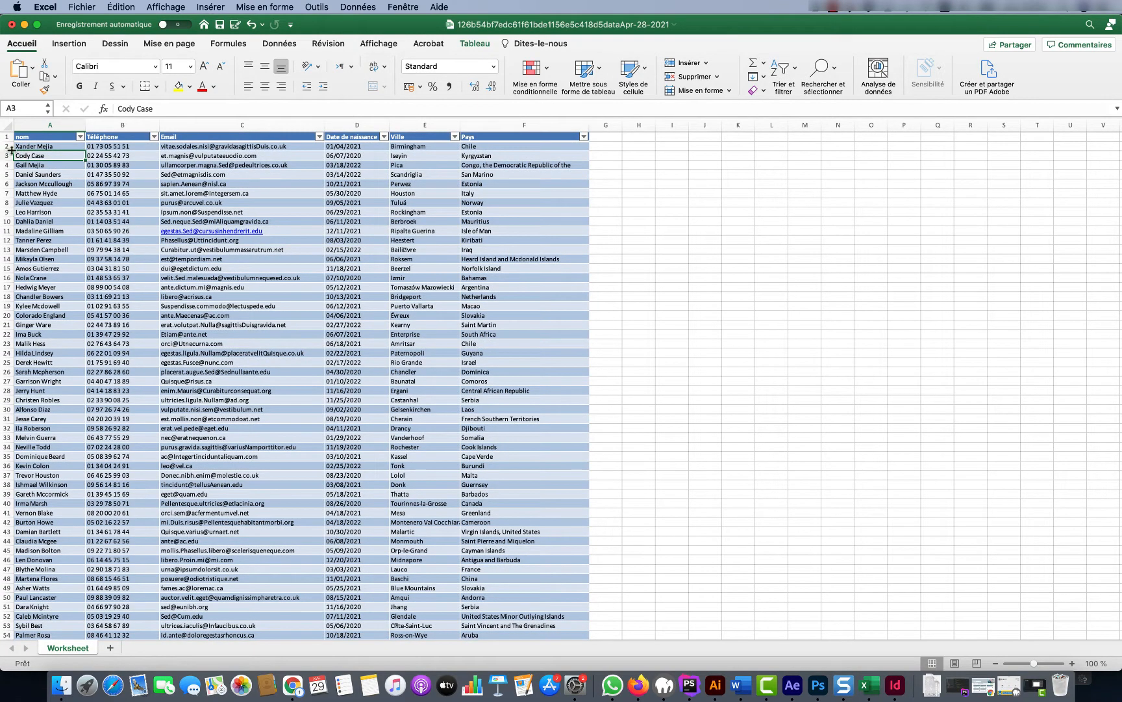
pyautogui.click(27, 136)
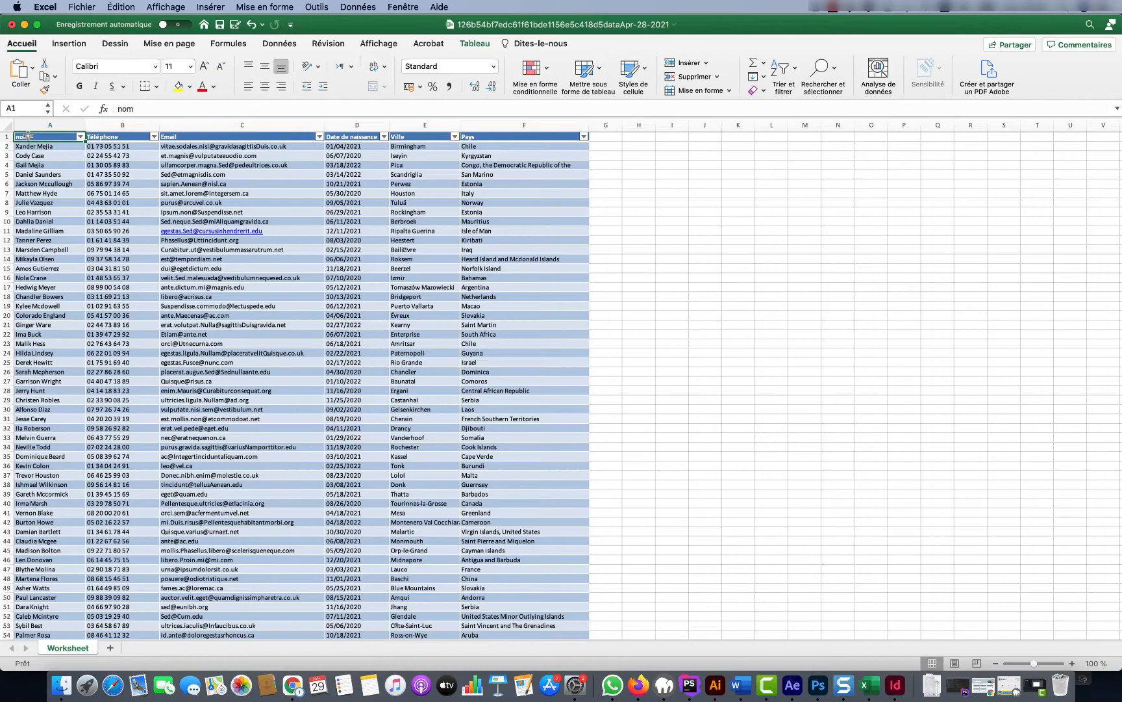
pyautogui.click(2, 106)
pyautogui.scroll(-20, 261, 331)
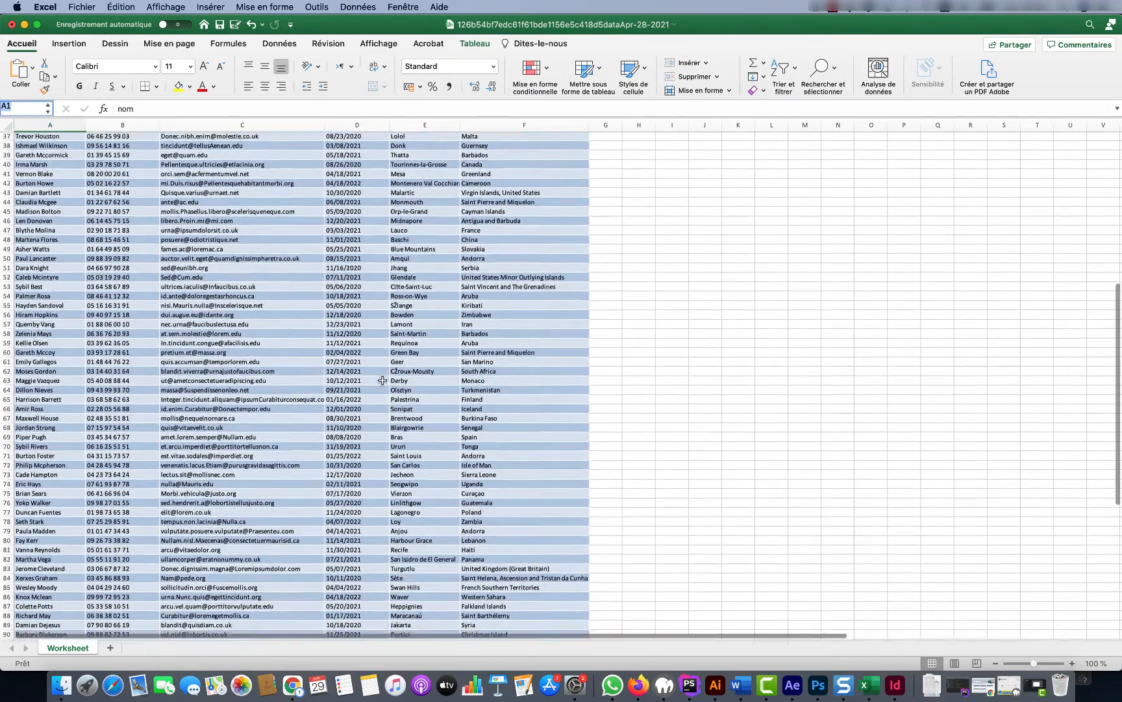
pyautogui.scroll(5, 505, 207)
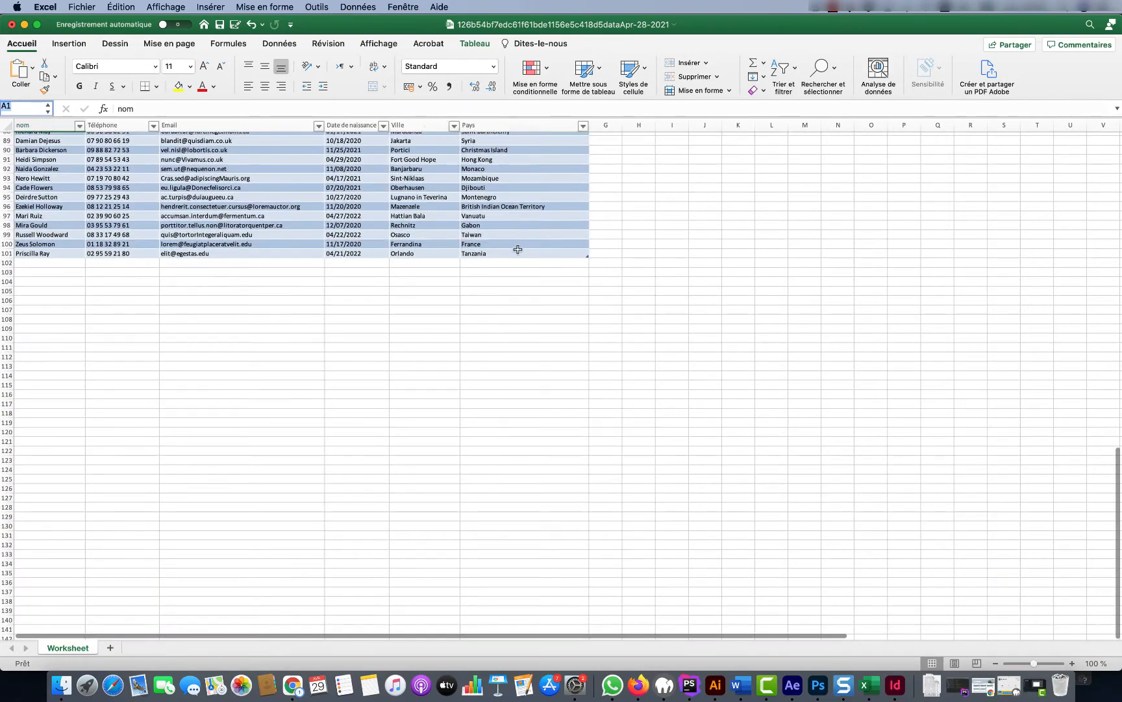
pyautogui.click(513, 253)
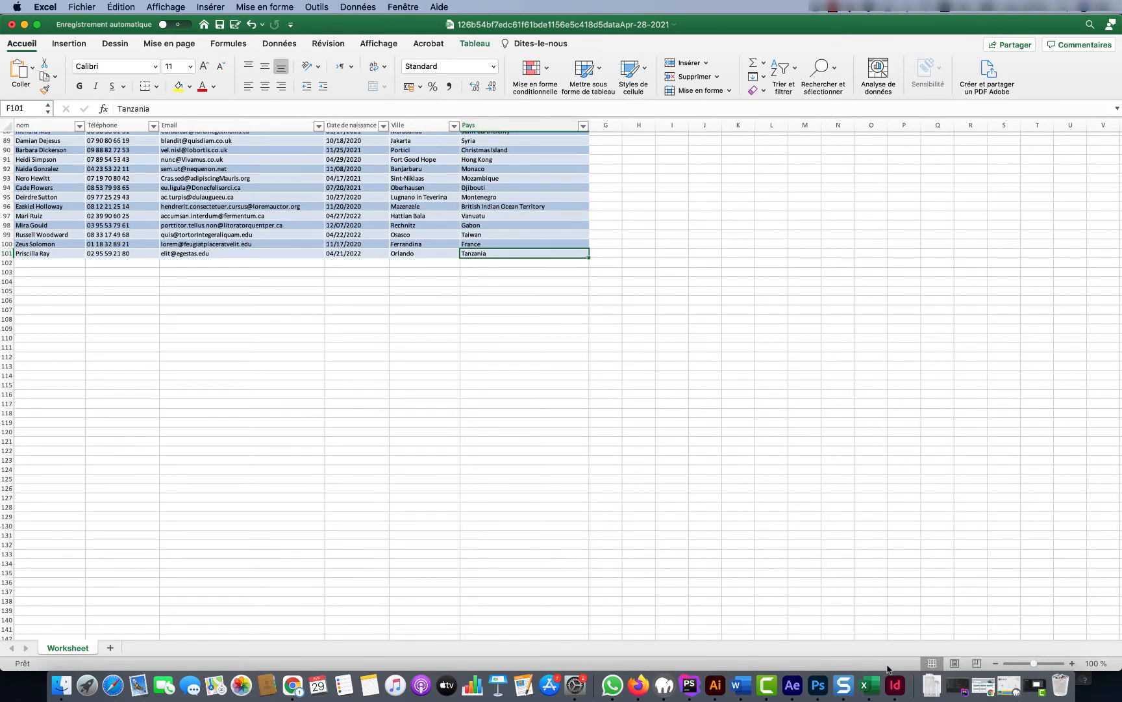
pyautogui.click(895, 685)
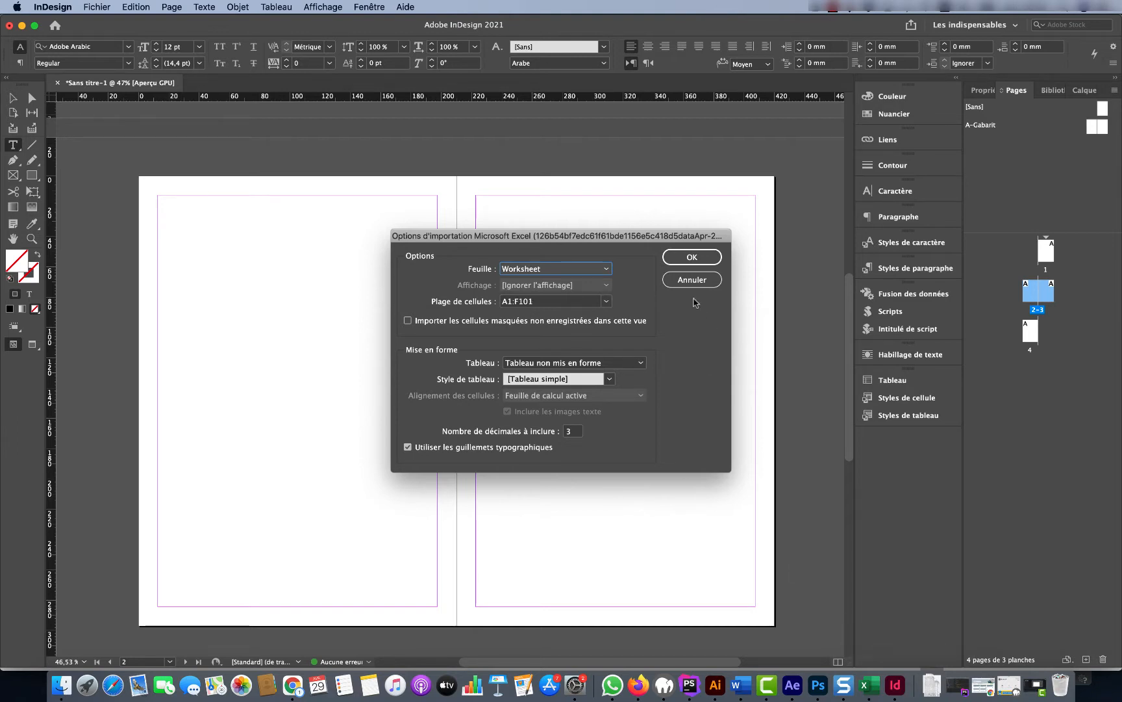
pyautogui.press('Escape')
# Insert an empty column A and two empty rows above the contact table
pyautogui.click(871, 686)
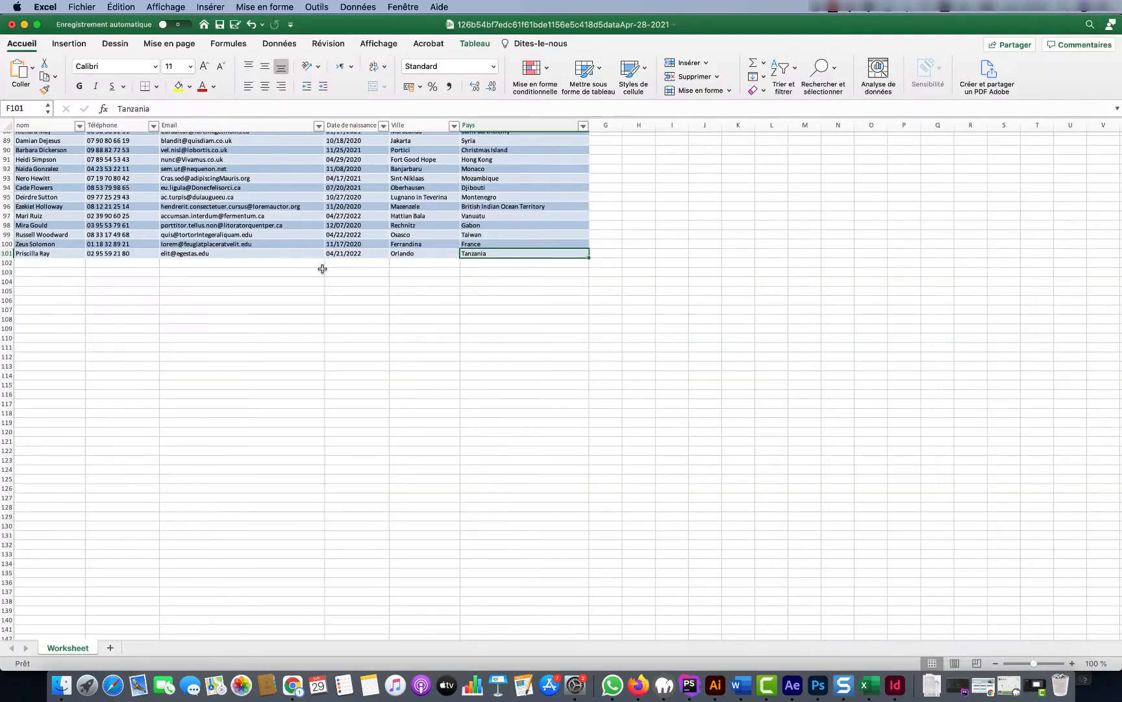
pyautogui.scroll(15, 321, 266)
pyautogui.rightClick(45, 125)
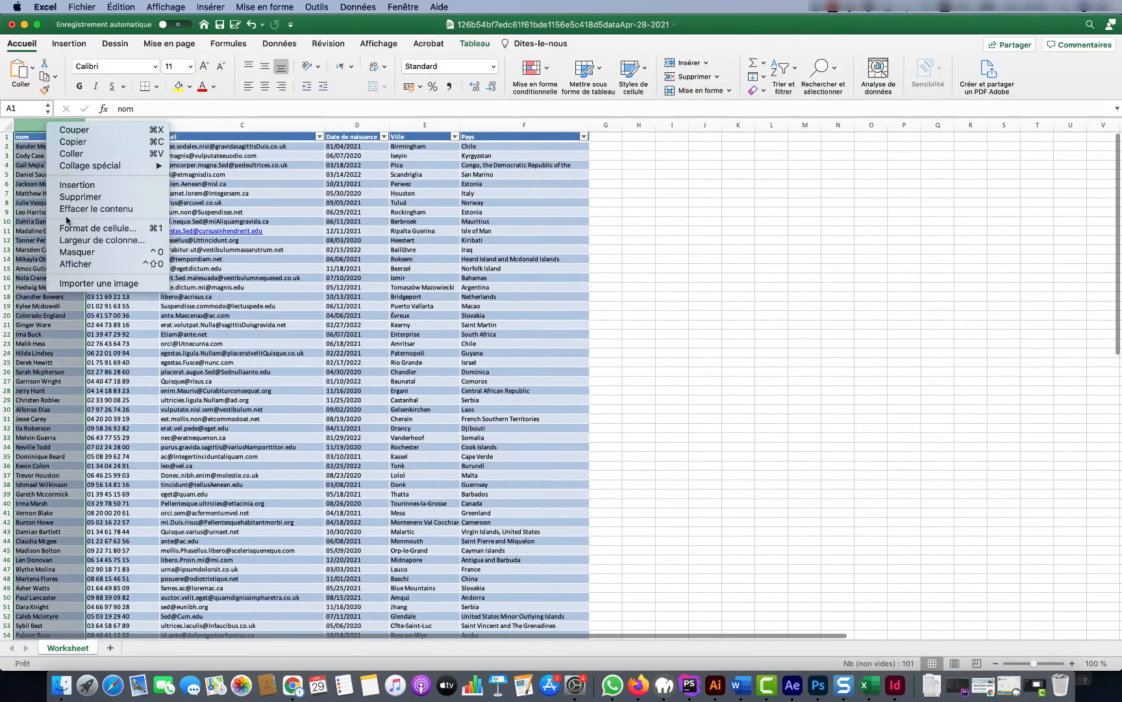
pyautogui.click(77, 185)
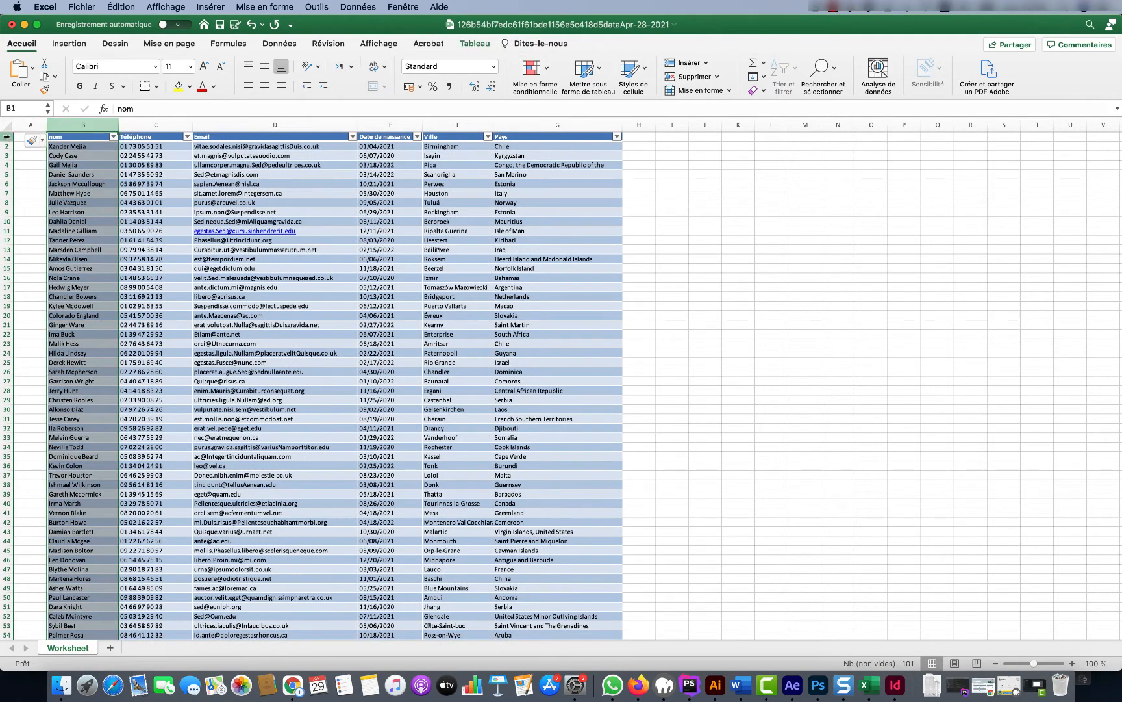
pyautogui.rightClick(8, 139)
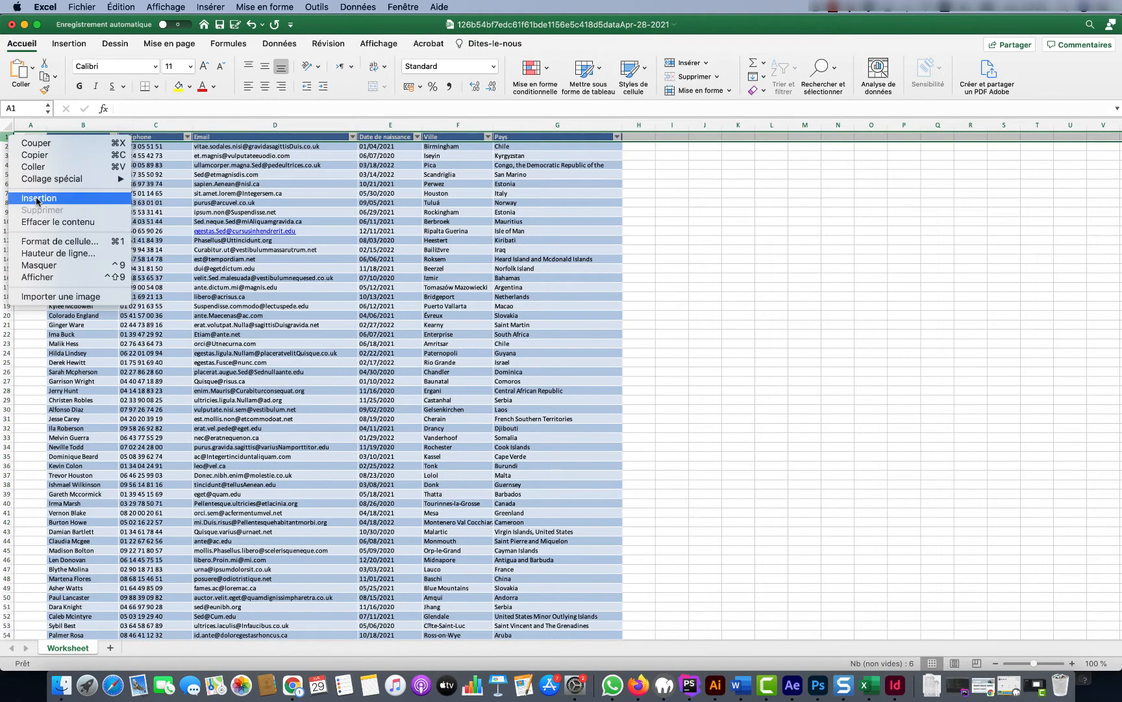
pyautogui.click(39, 197)
pyautogui.rightClick(8, 137)
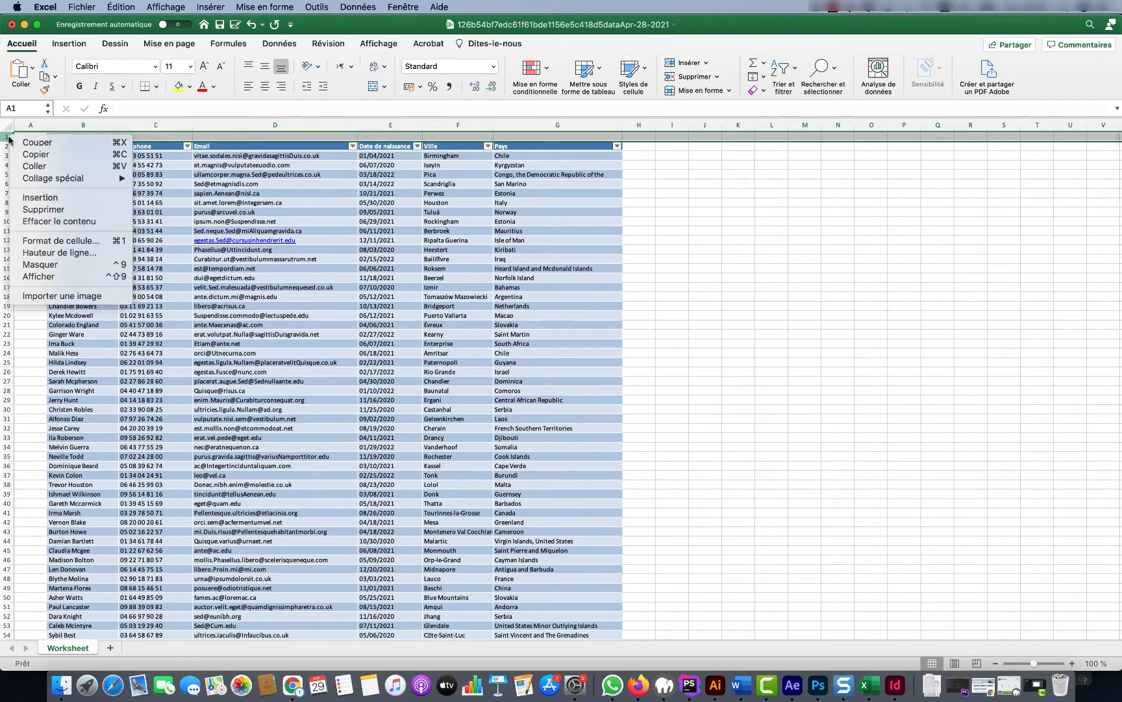
pyautogui.click(32, 197)
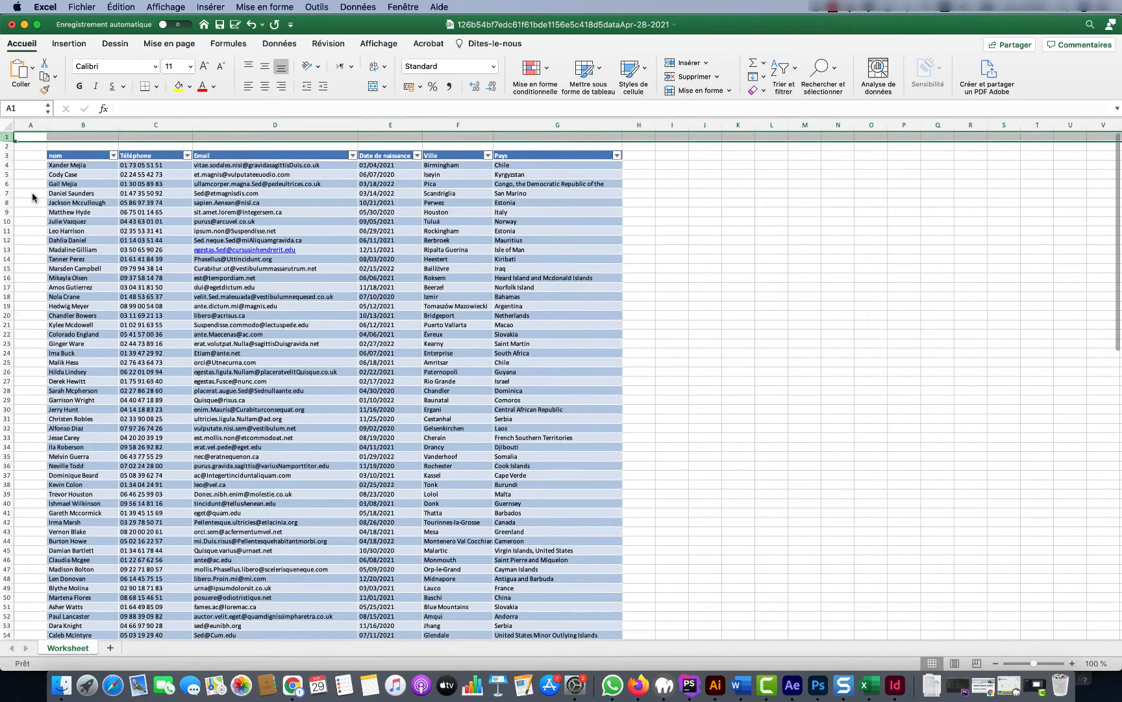
# Confirm the table now runs from header B3 to G103, then return to InDesign
pyautogui.click(63, 166)
pyautogui.click(65, 156)
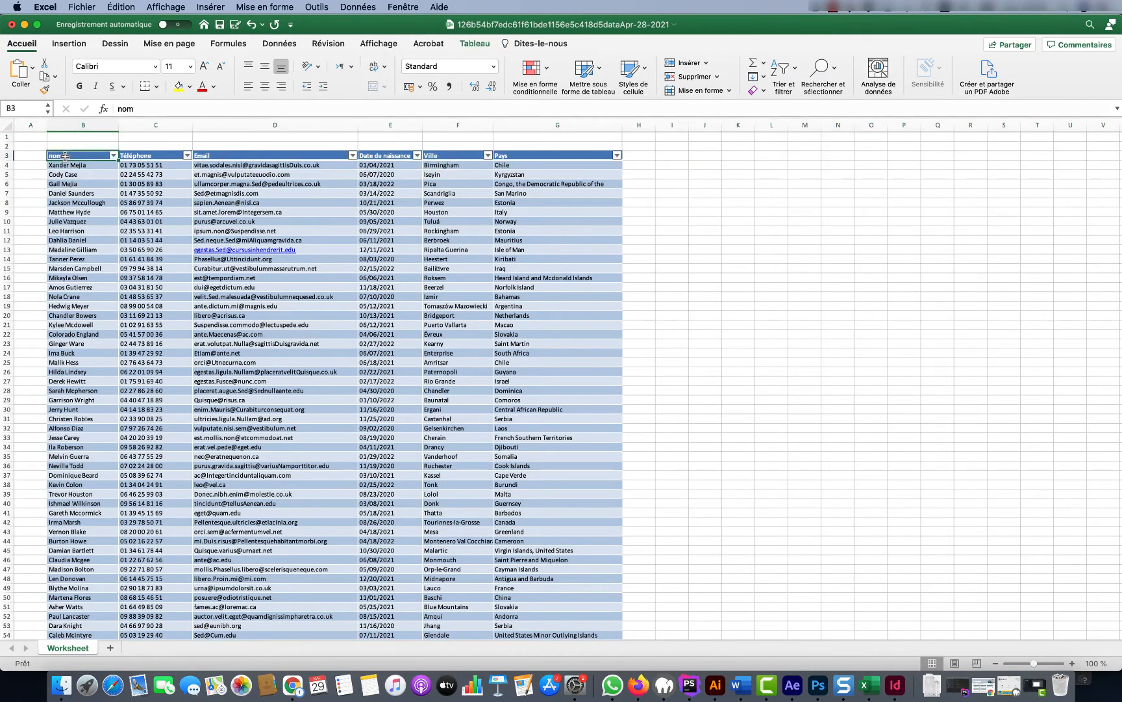
pyautogui.click(67, 166)
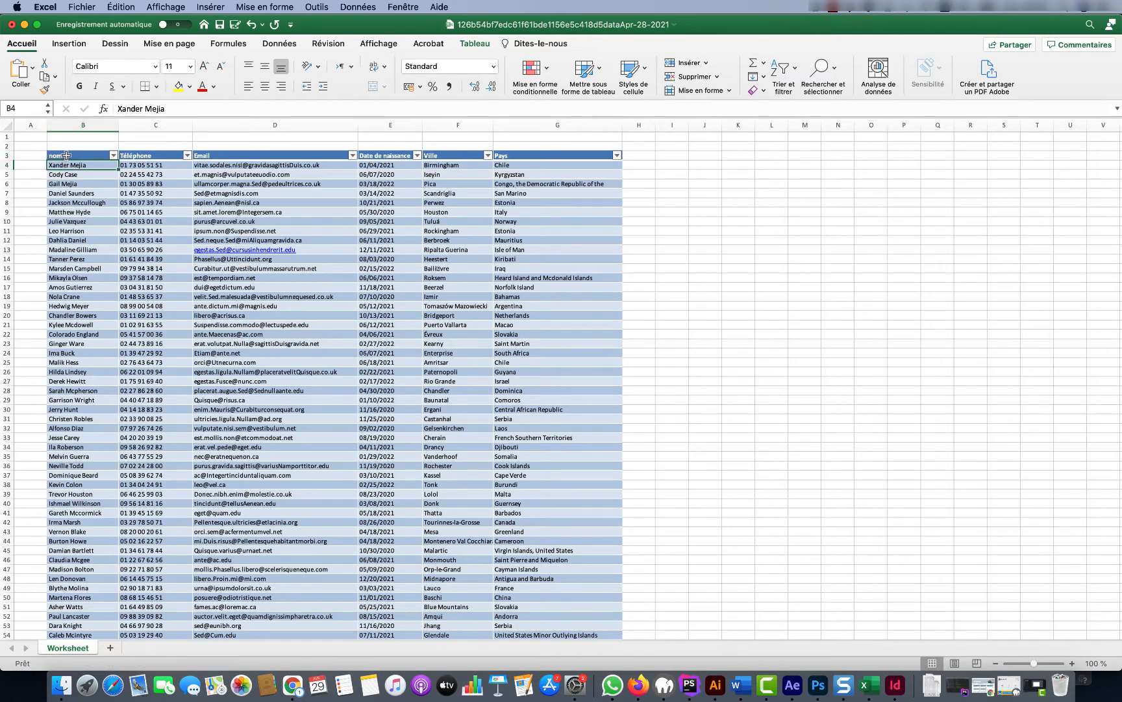
pyautogui.click(67, 155)
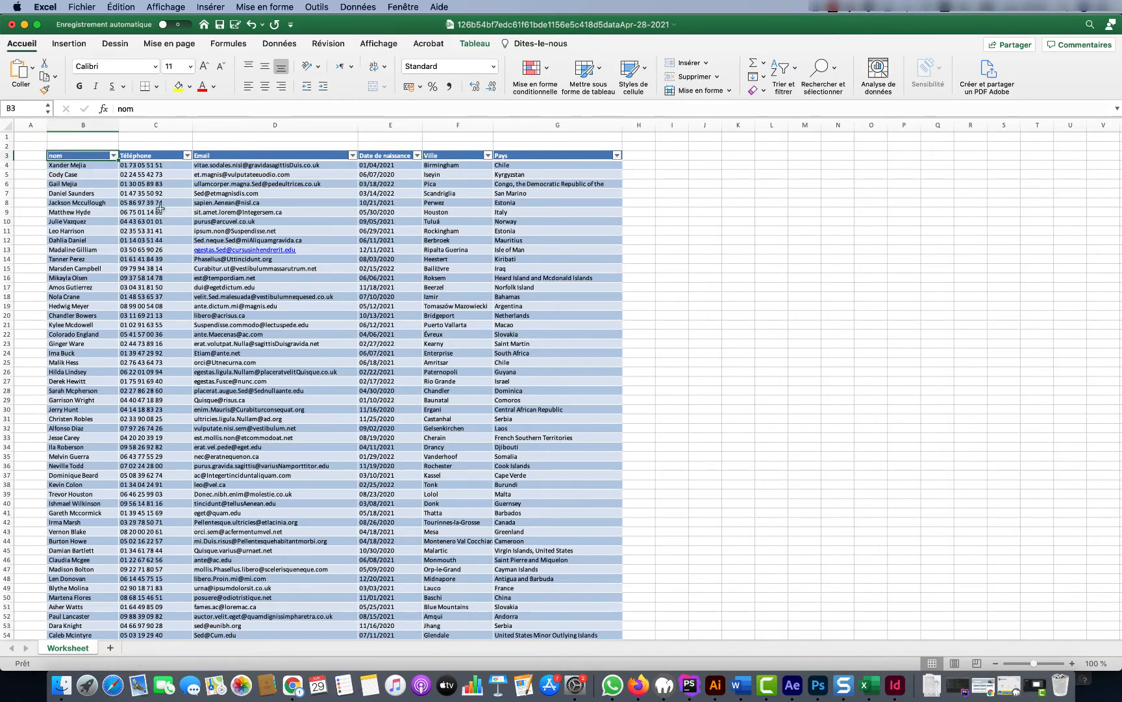
pyautogui.scroll(-20, 207, 267)
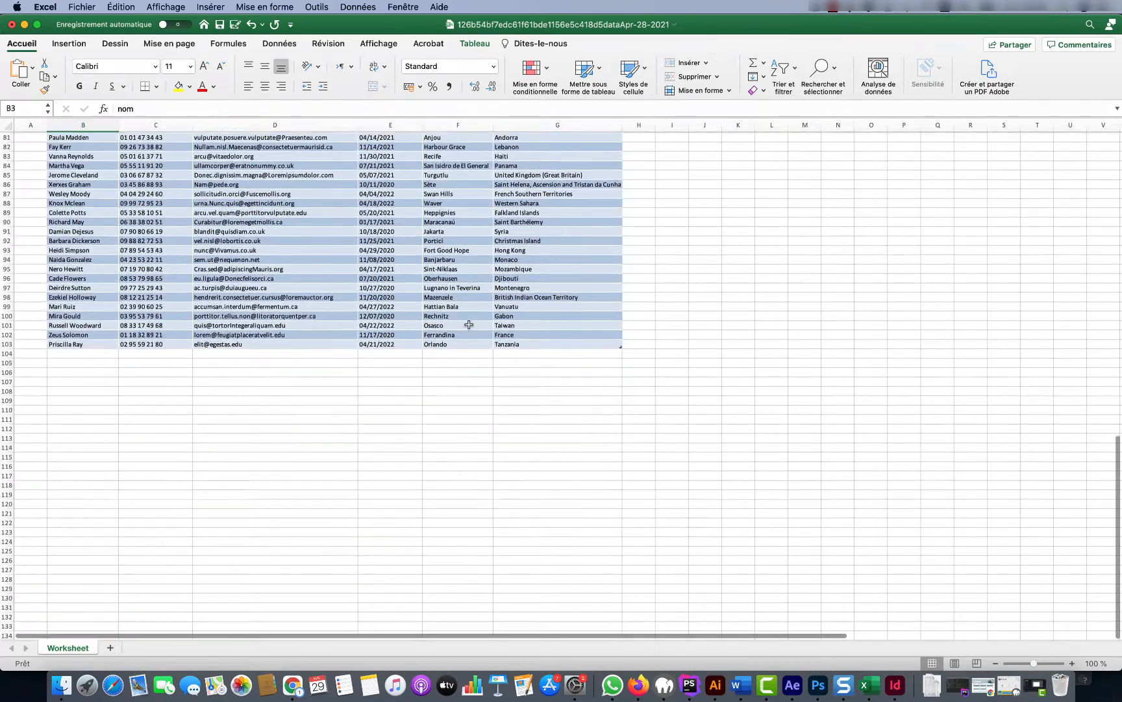
pyautogui.click(536, 341)
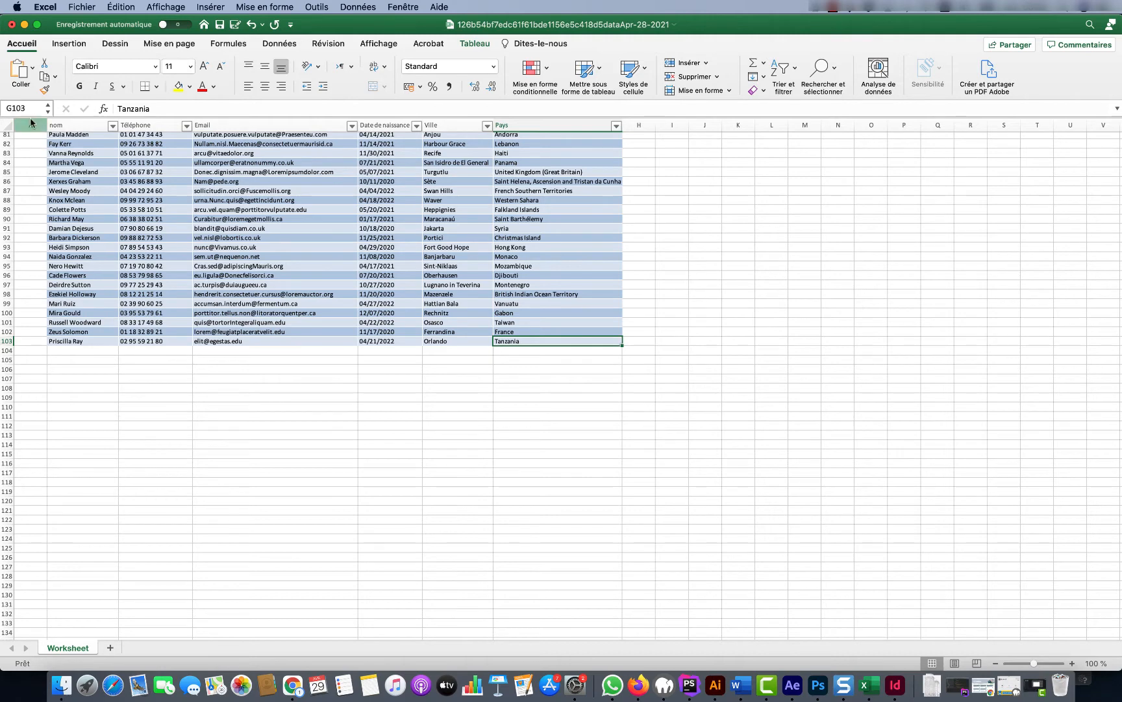
pyautogui.click(911, 696)
# Reimport the contact-list xlsx workbook and place the caret in the A1:F101 cell range
pyautogui.click(104, 8)
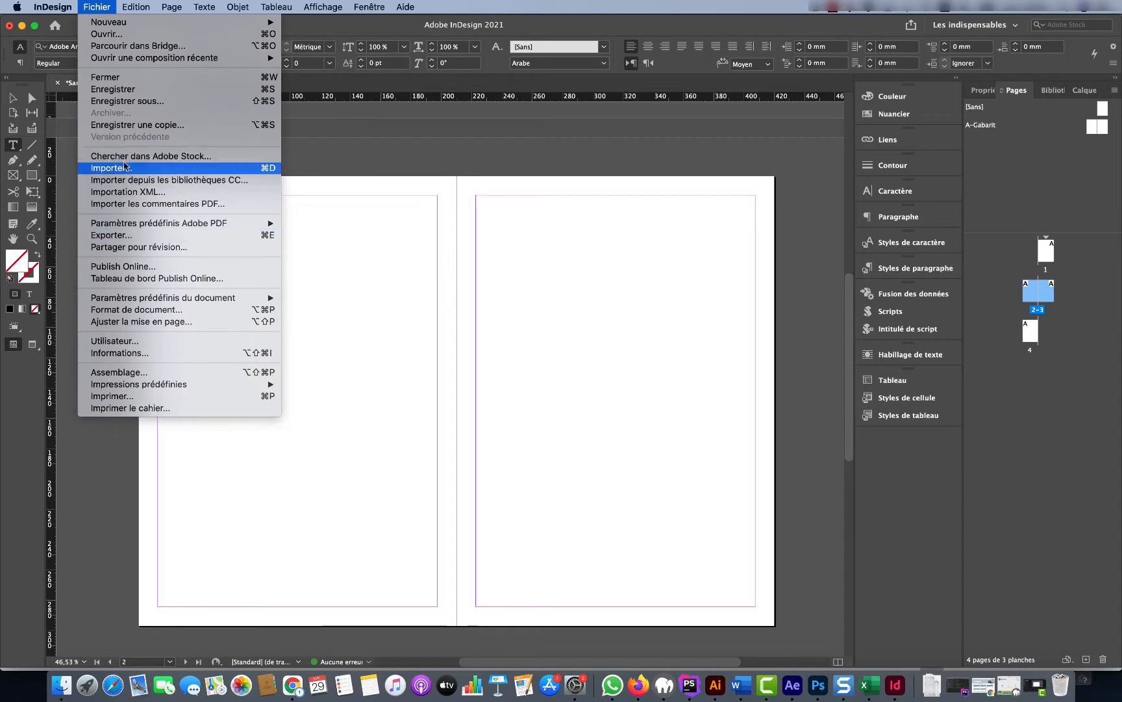
pyautogui.click(174, 171)
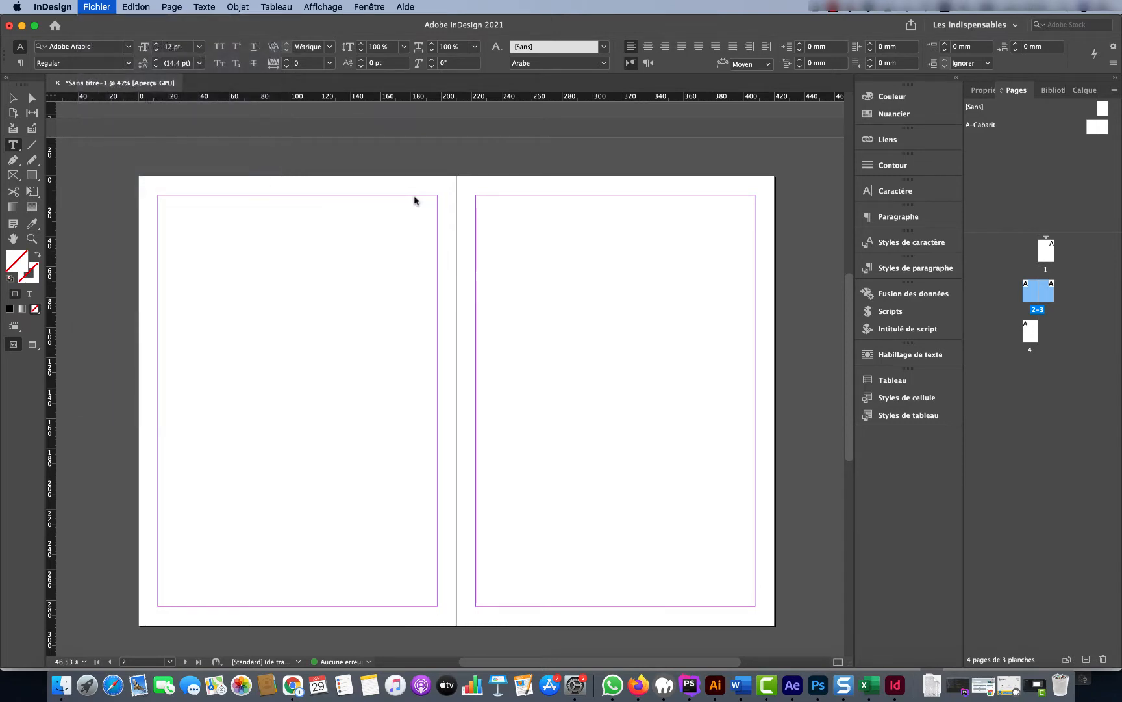
pyautogui.click(504, 139)
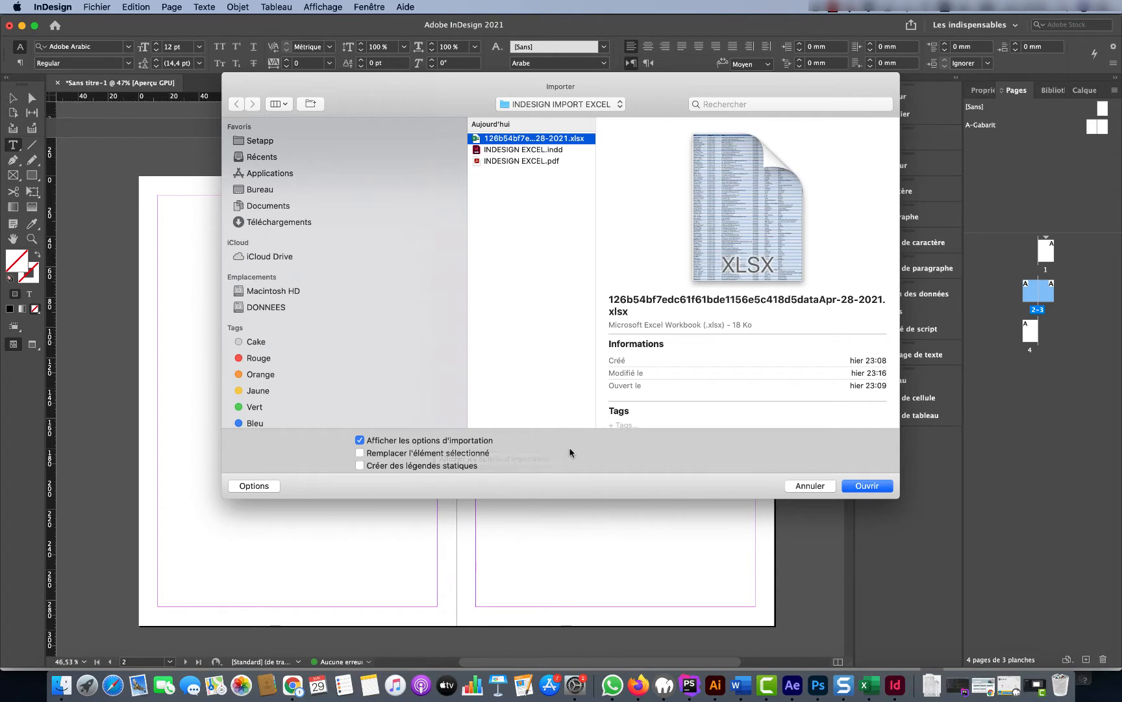
pyautogui.click(847, 487)
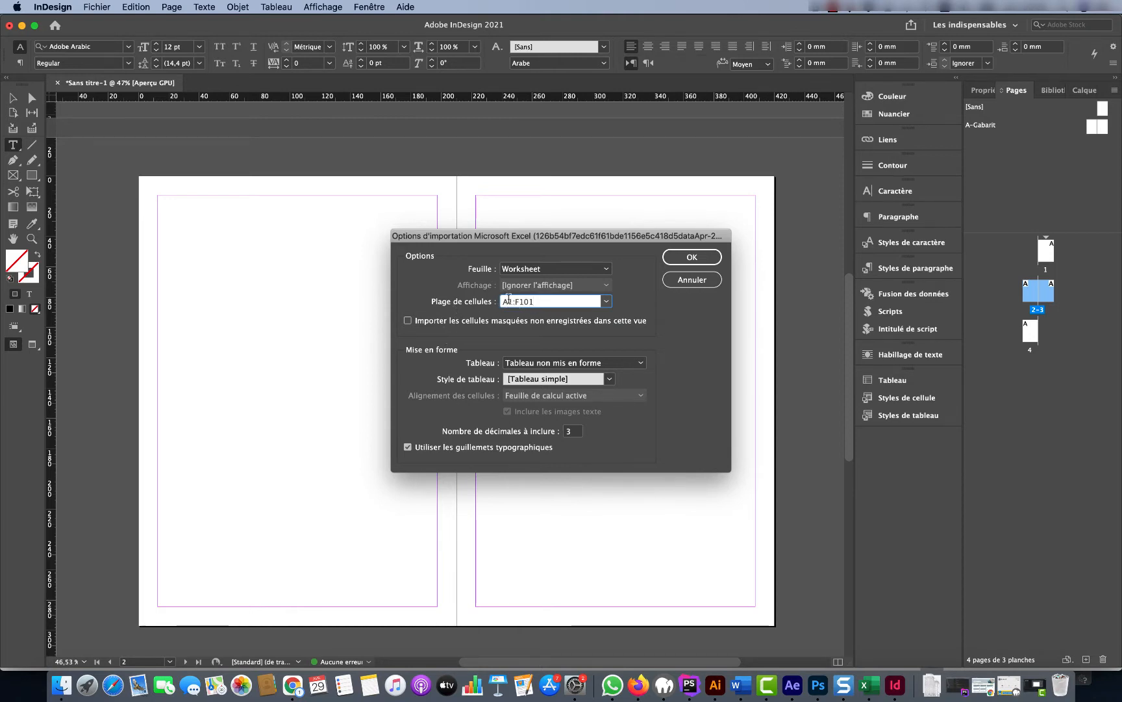
pyautogui.click(509, 300)
# Check in Excel that the table starts at header B3 and ends at G103 (Tanzania)
pyautogui.click(870, 686)
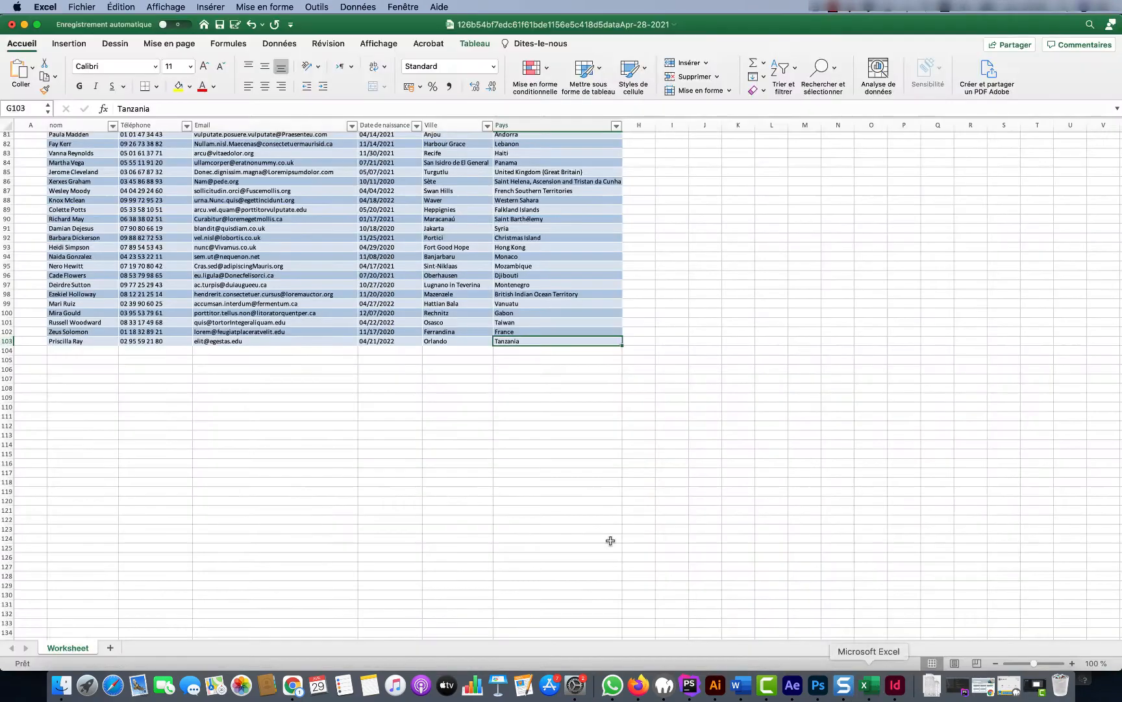
pyautogui.scroll(20, 195, 241)
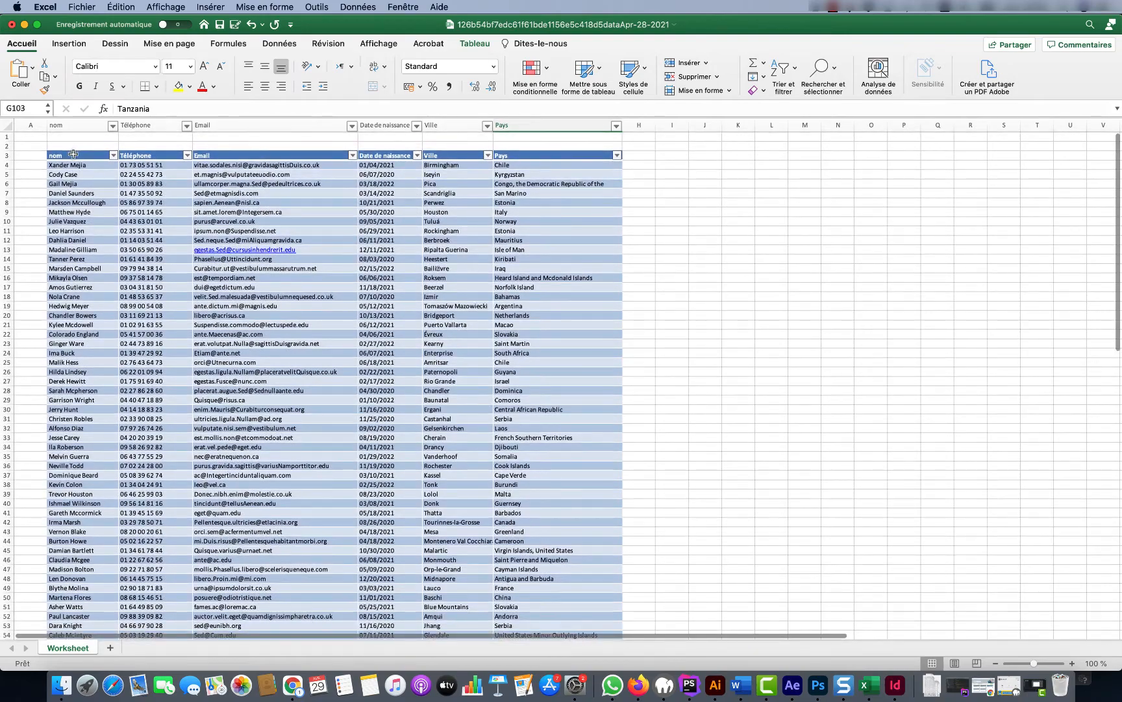
pyautogui.click(73, 154)
pyautogui.scroll(-15, 533, 488)
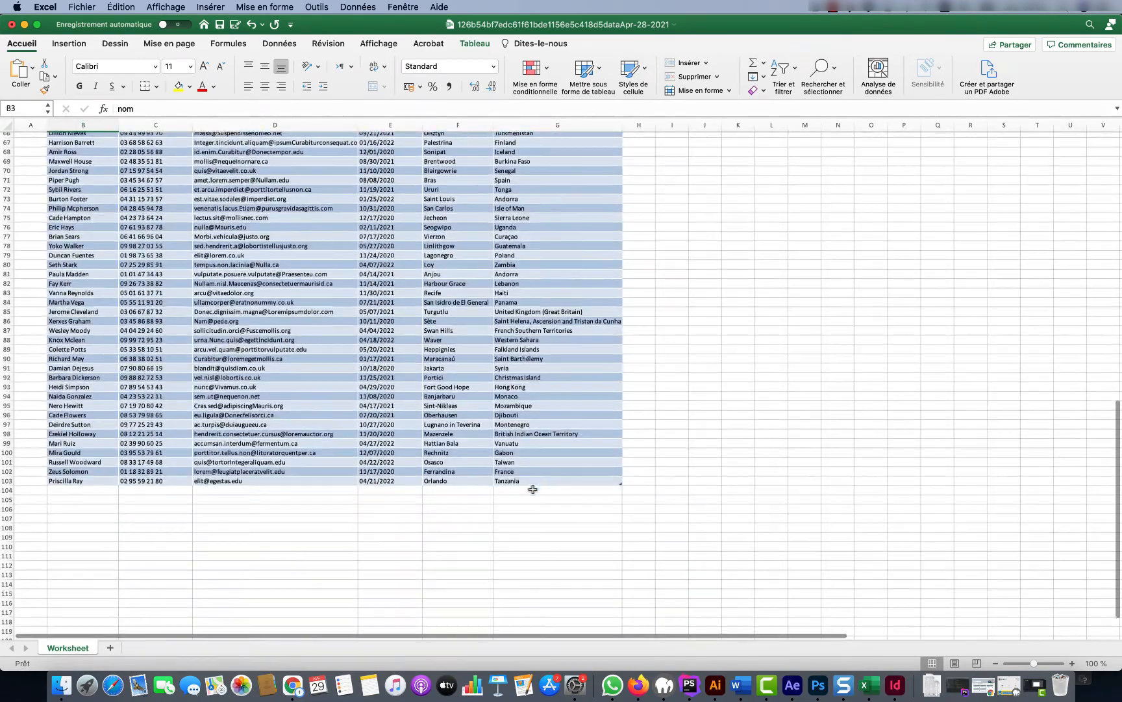
pyautogui.click(530, 462)
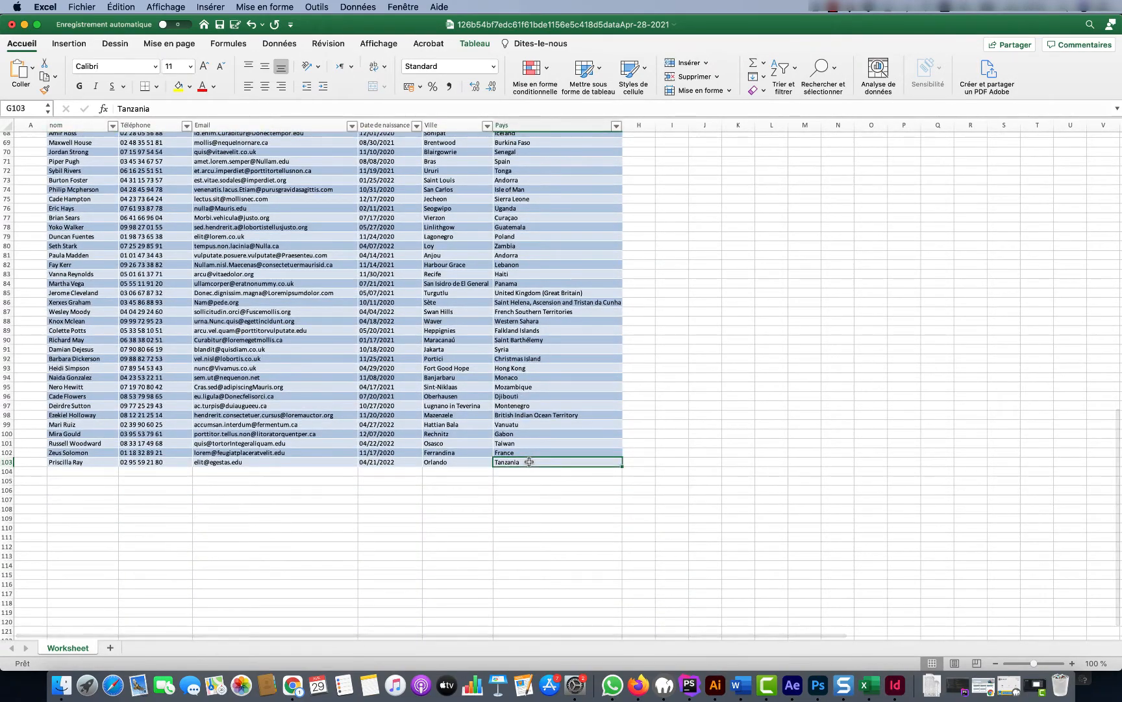
# Change the import cell range from A1:F101 toward B3:G103
pyautogui.click(899, 690)
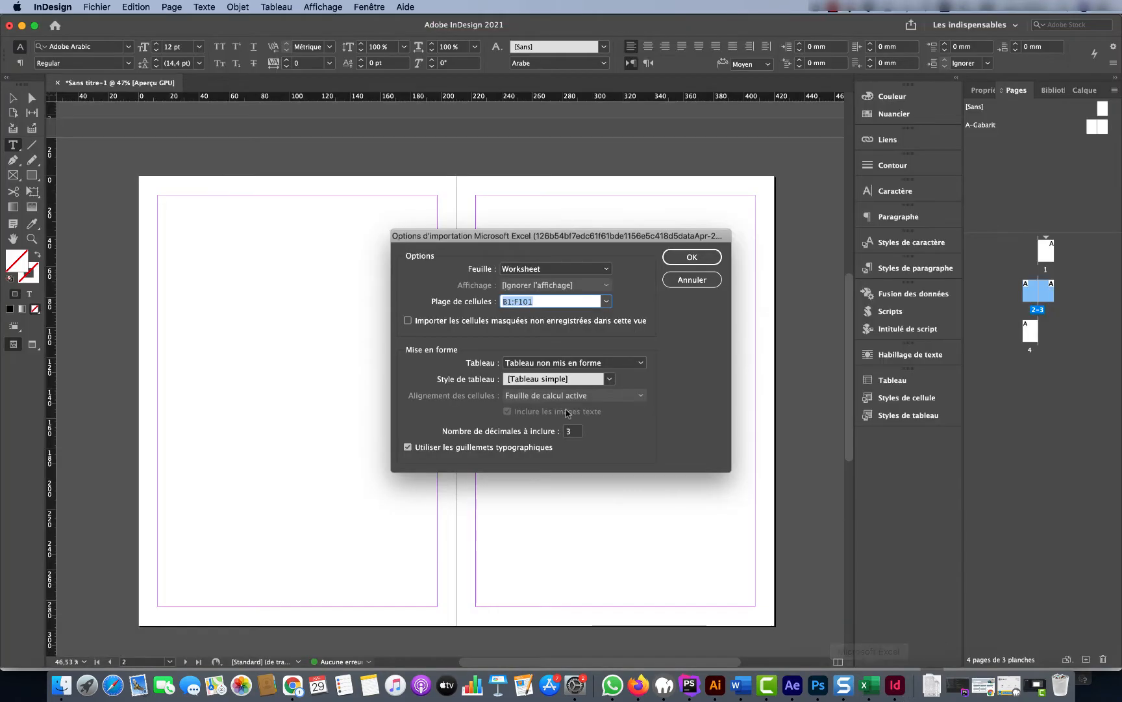
pyautogui.click(512, 301)
pyautogui.press('BackSpace')
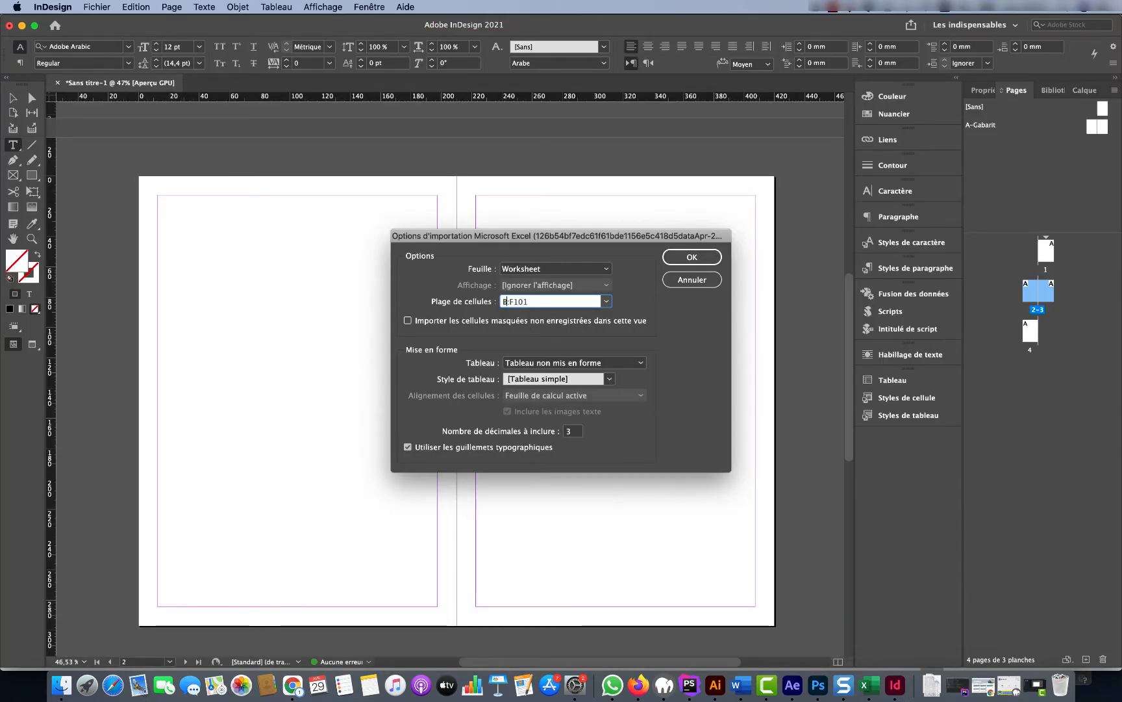
pyautogui.write('3')
pyautogui.click(519, 301)
pyautogui.press('BackSpace')
pyautogui.write('C')
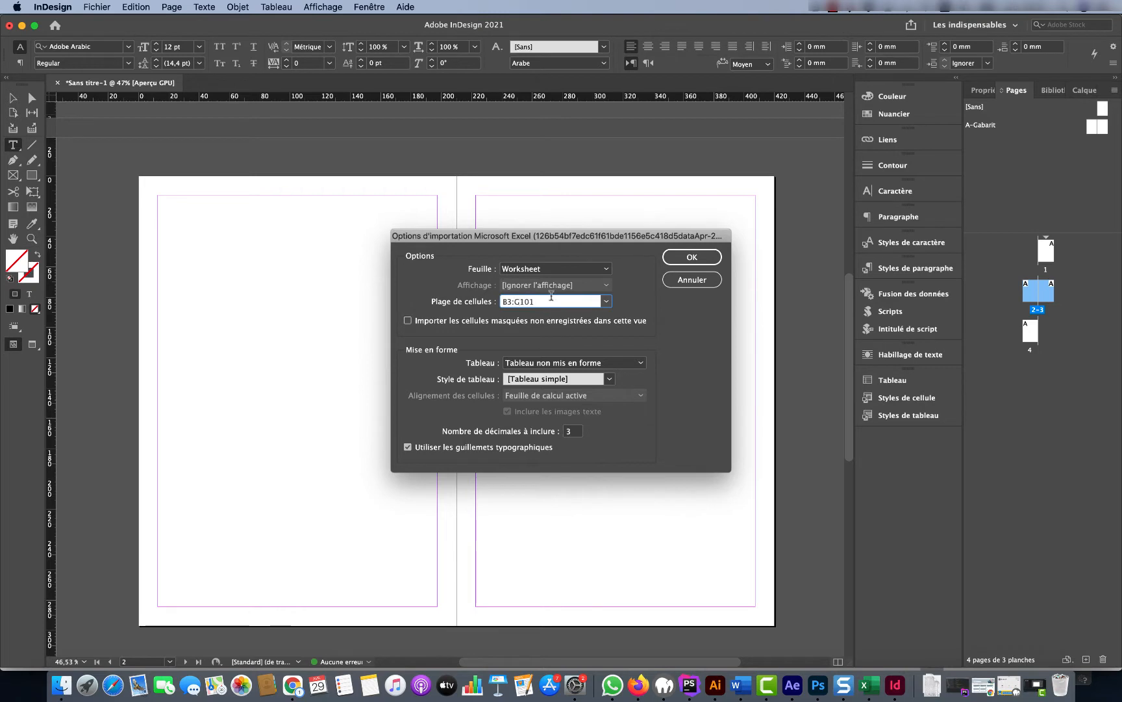
pyautogui.press('BackSpace')
# Keep the simple table style and confirm, dismiss the invalid range warning, and cancel the import
pyautogui.click(610, 379)
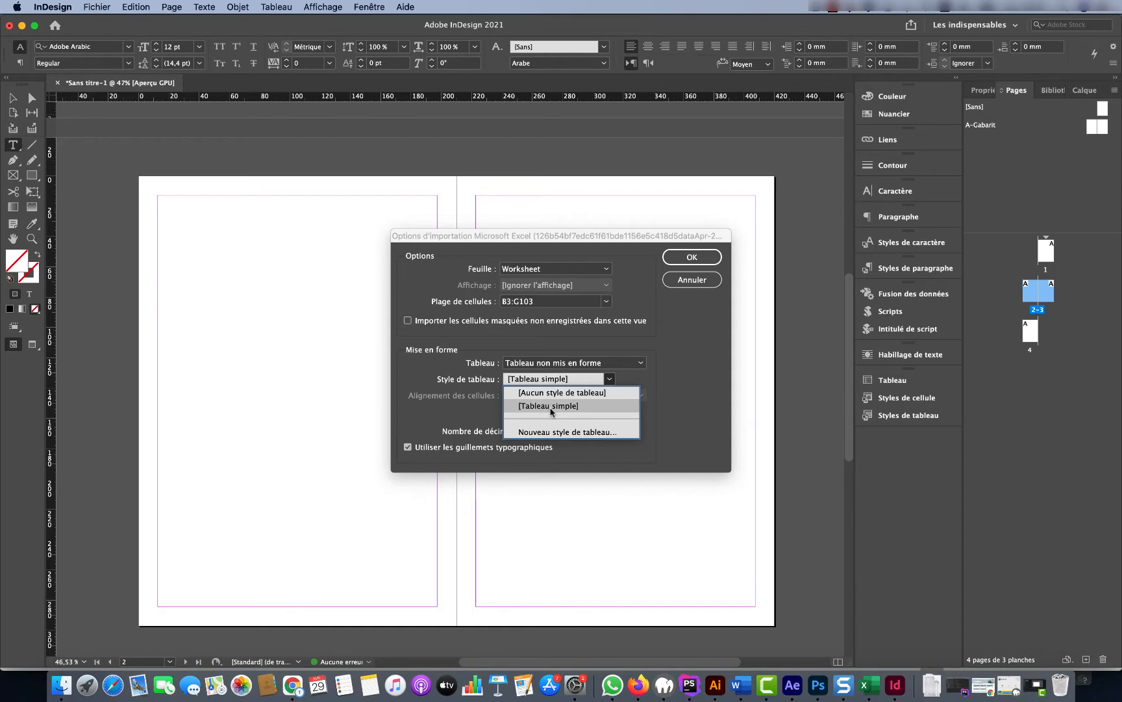
pyautogui.click(675, 397)
pyautogui.click(690, 258)
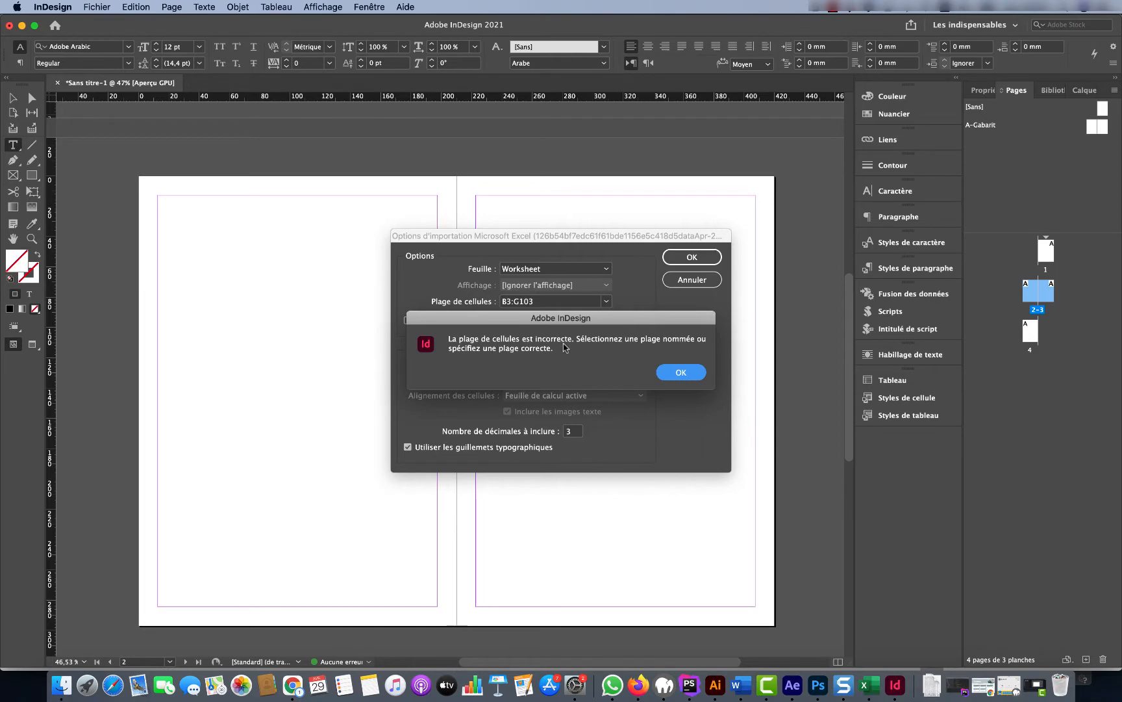
pyautogui.click(684, 375)
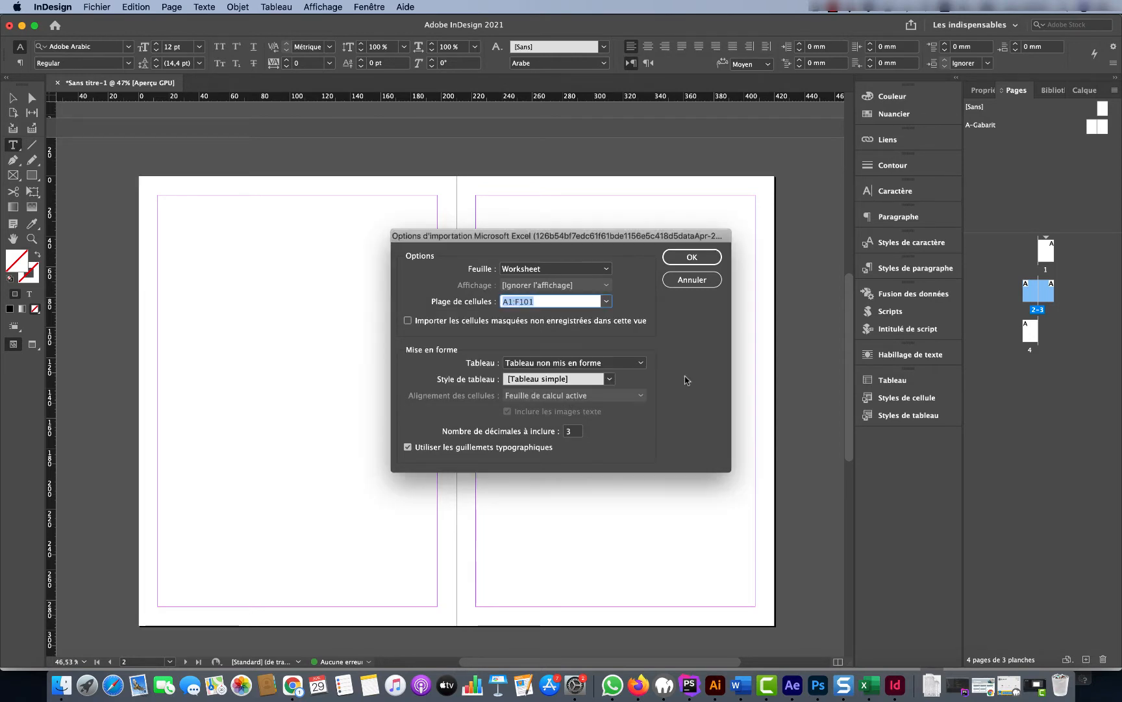
pyautogui.click(692, 280)
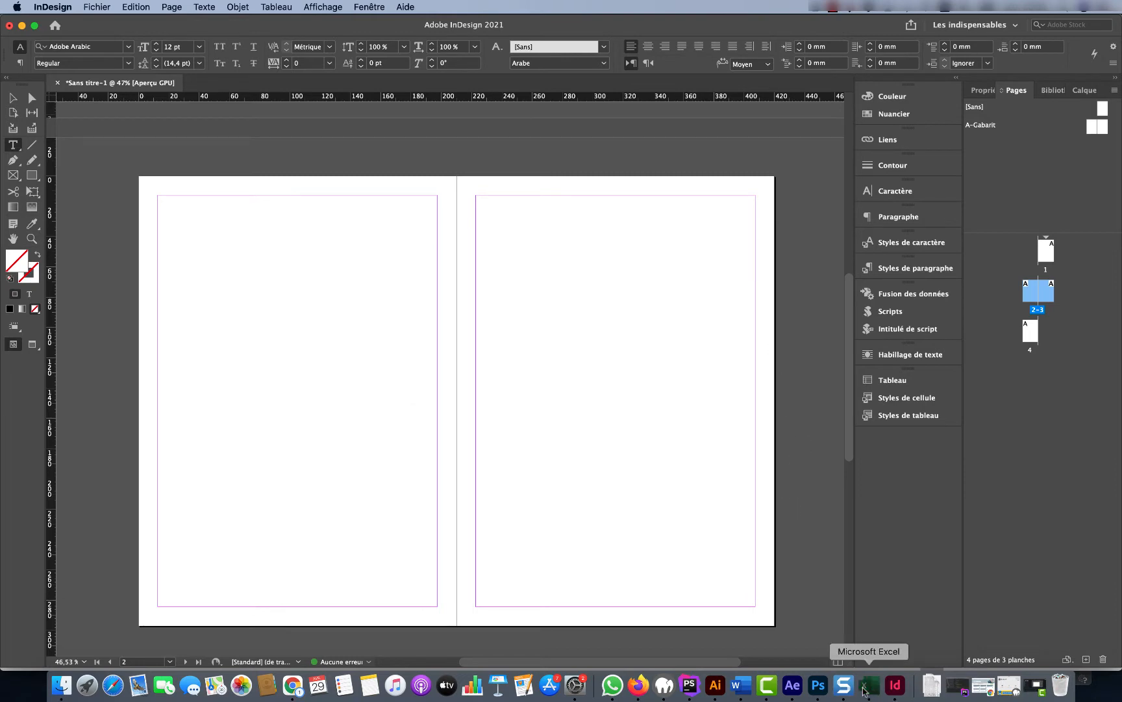
# Save the Excel contact workbook and return to InDesign
pyautogui.click(868, 686)
pyautogui.press('super+s')
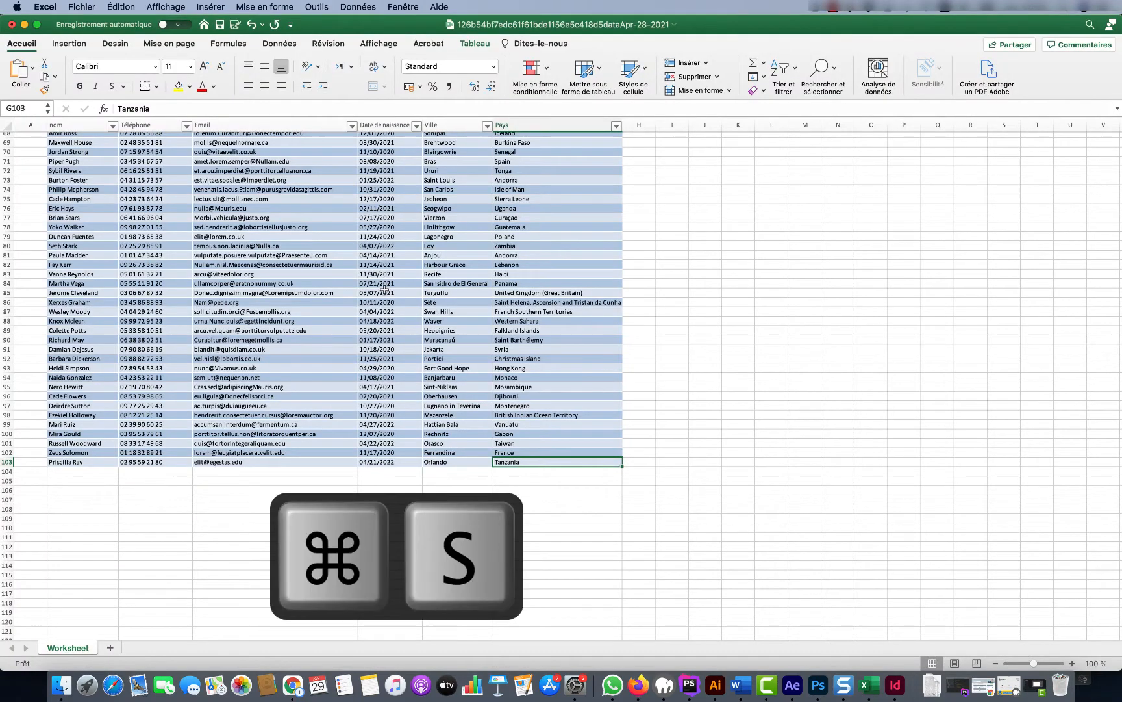
pyautogui.click(903, 691)
# Import the contact-list xlsx workbook, accepting its Excel import options
pyautogui.click(98, 8)
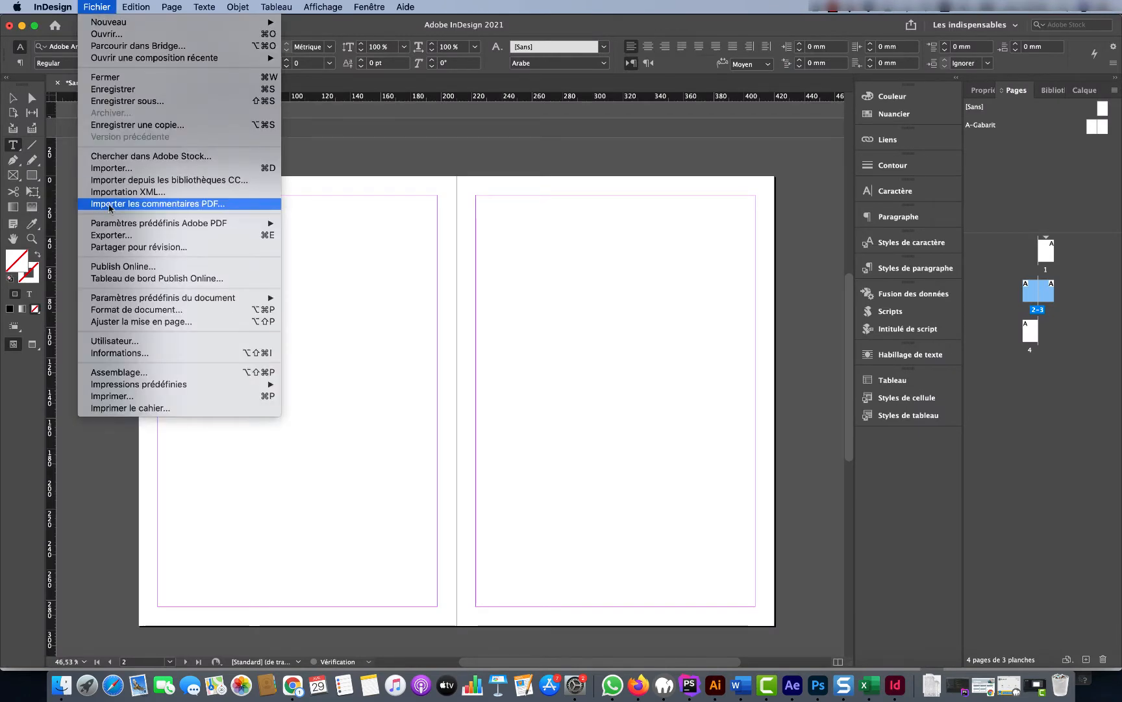
pyautogui.click(110, 168)
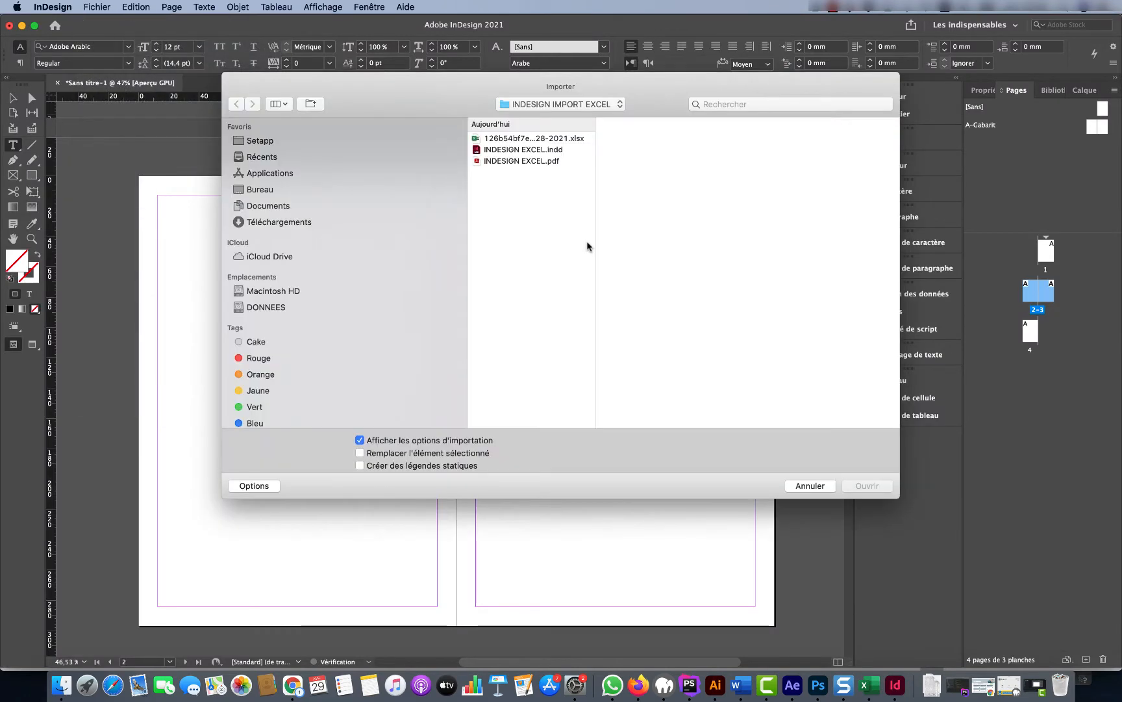
pyautogui.click(513, 138)
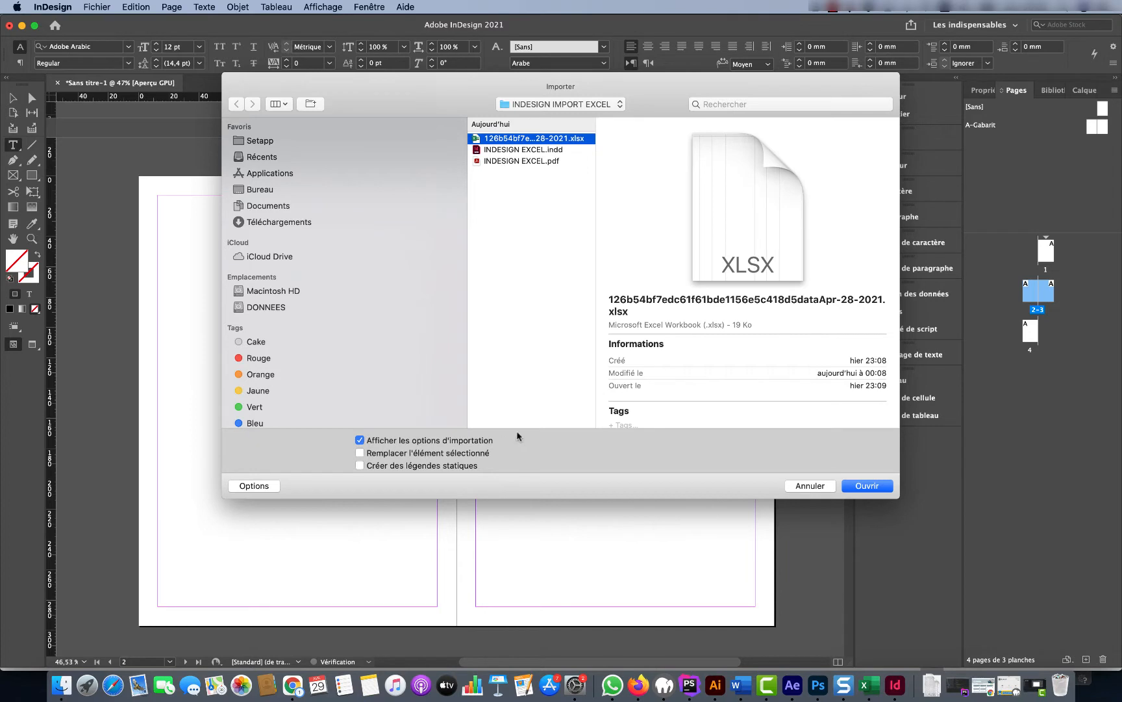
pyautogui.click(873, 486)
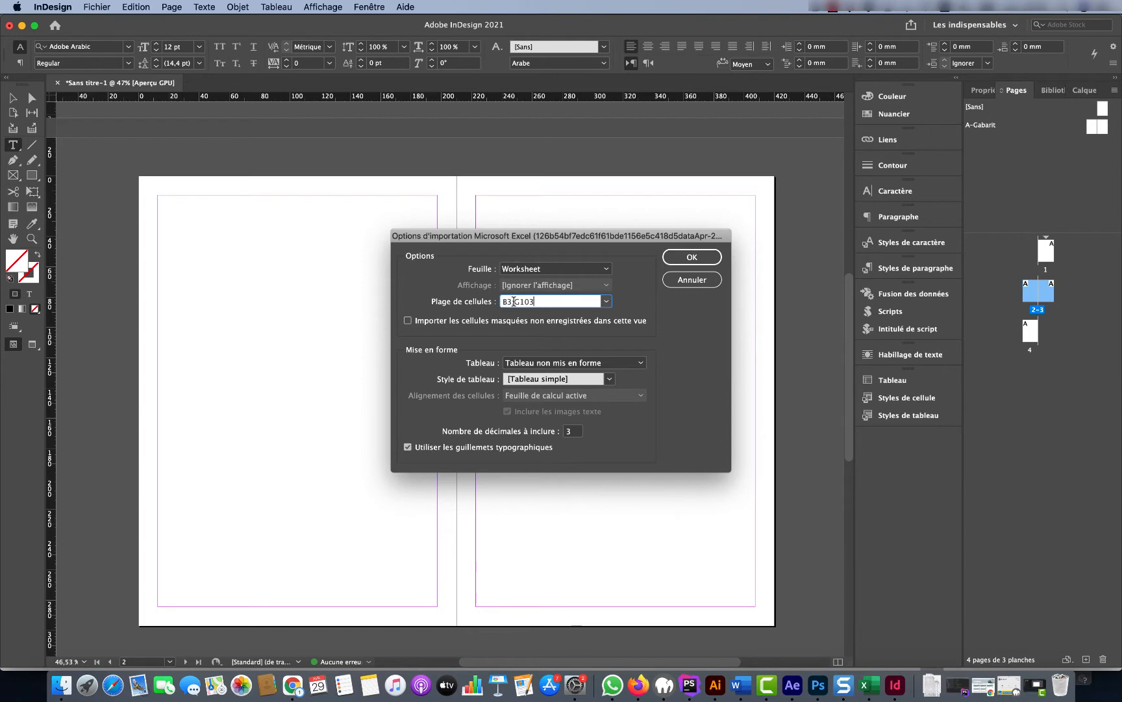
pyautogui.click(694, 257)
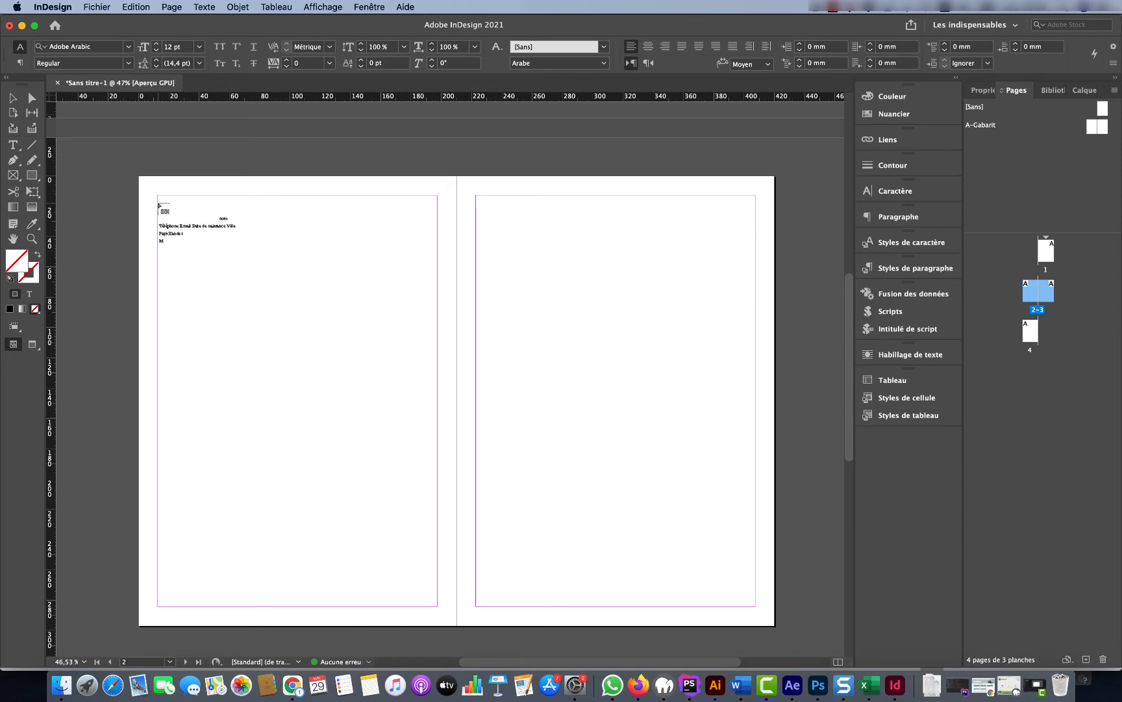
# Undo the manual frame and autoflow the contact table from page 2's top-left margin corner
pyautogui.moveTo(159, 195); pyautogui.dragTo(436, 501)
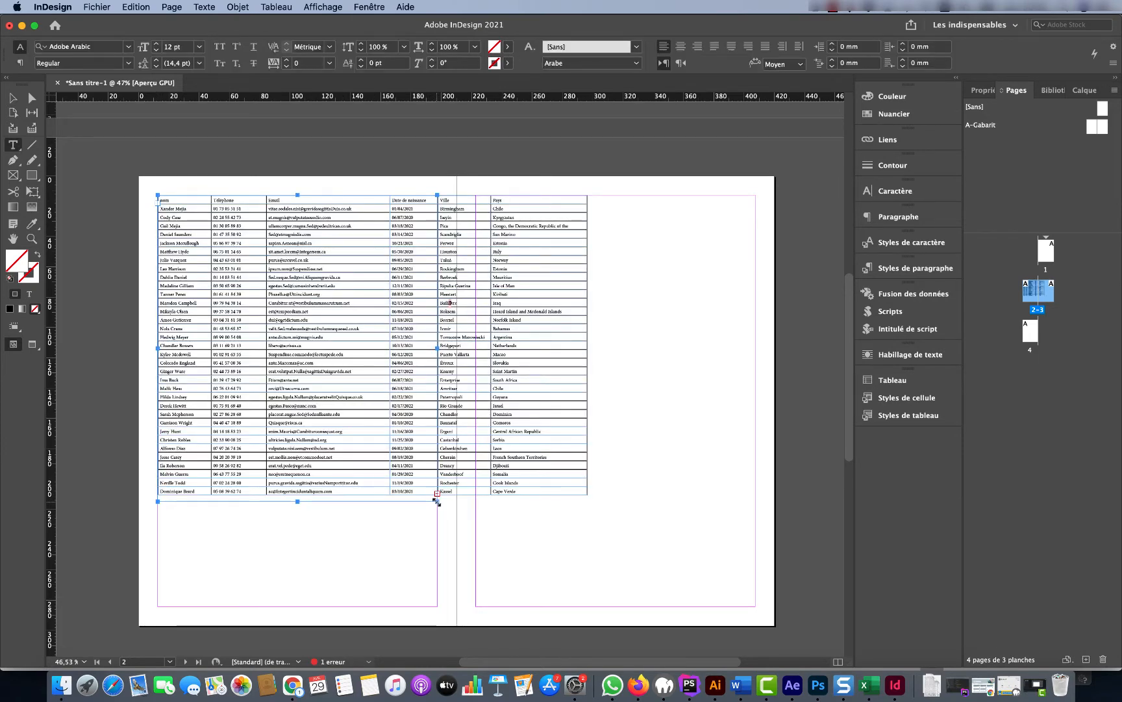
pyautogui.press('super+z')
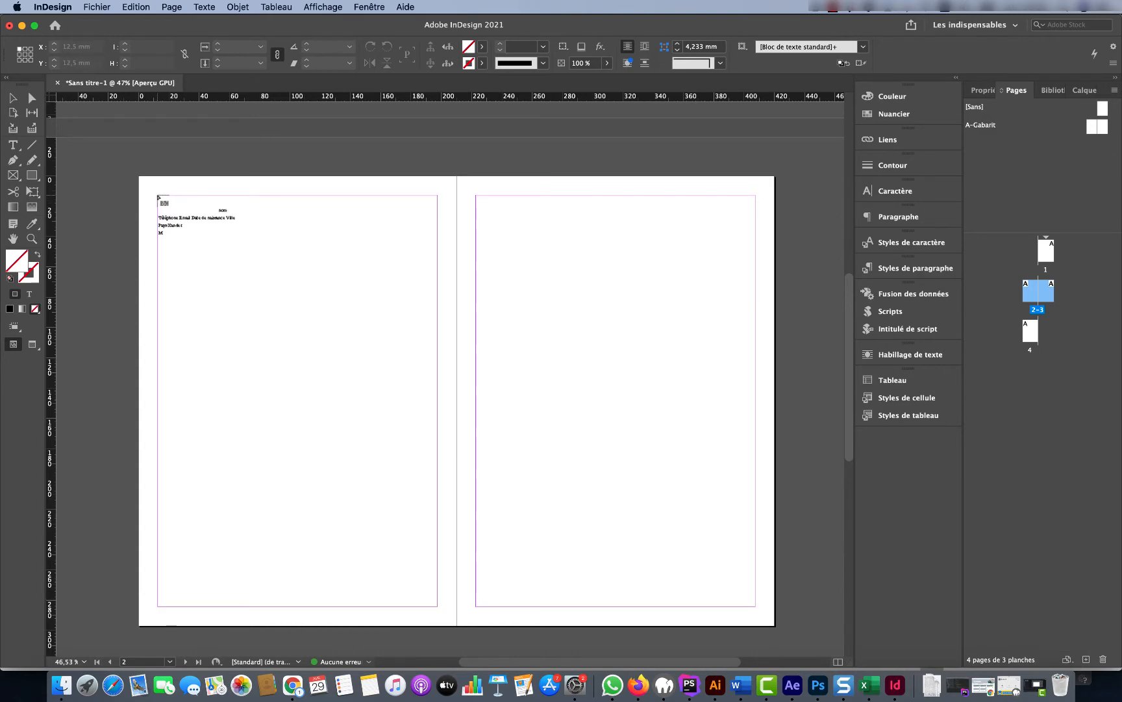
pyautogui.press('shift')
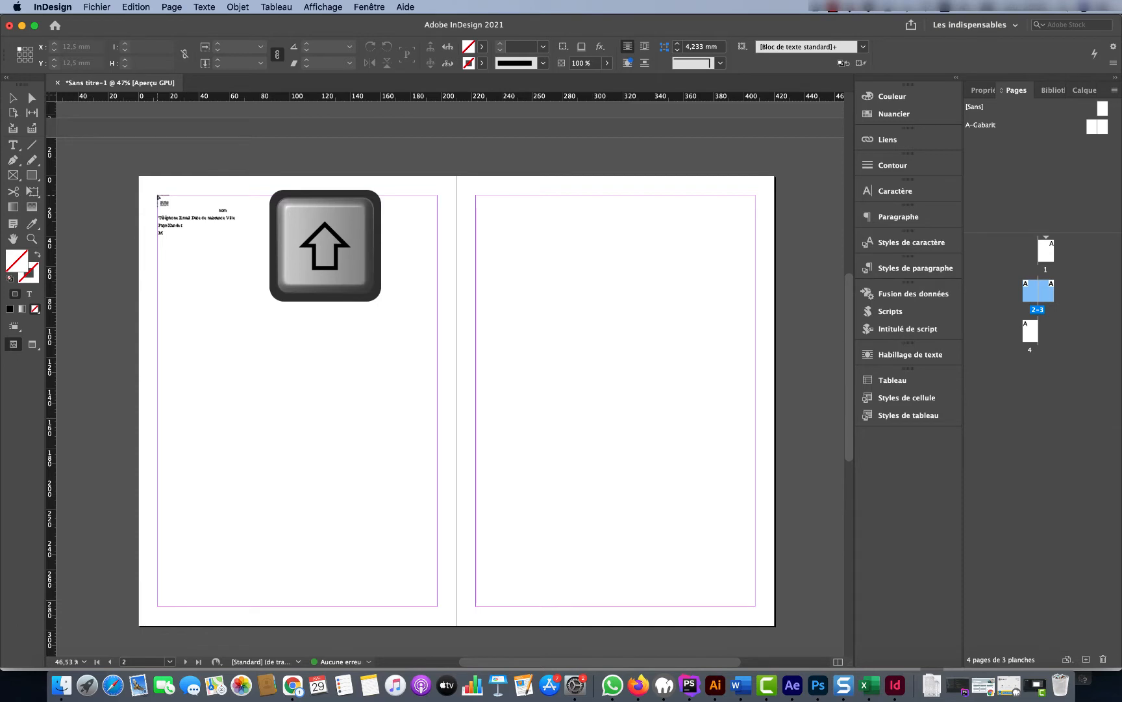
pyautogui.press('shift')
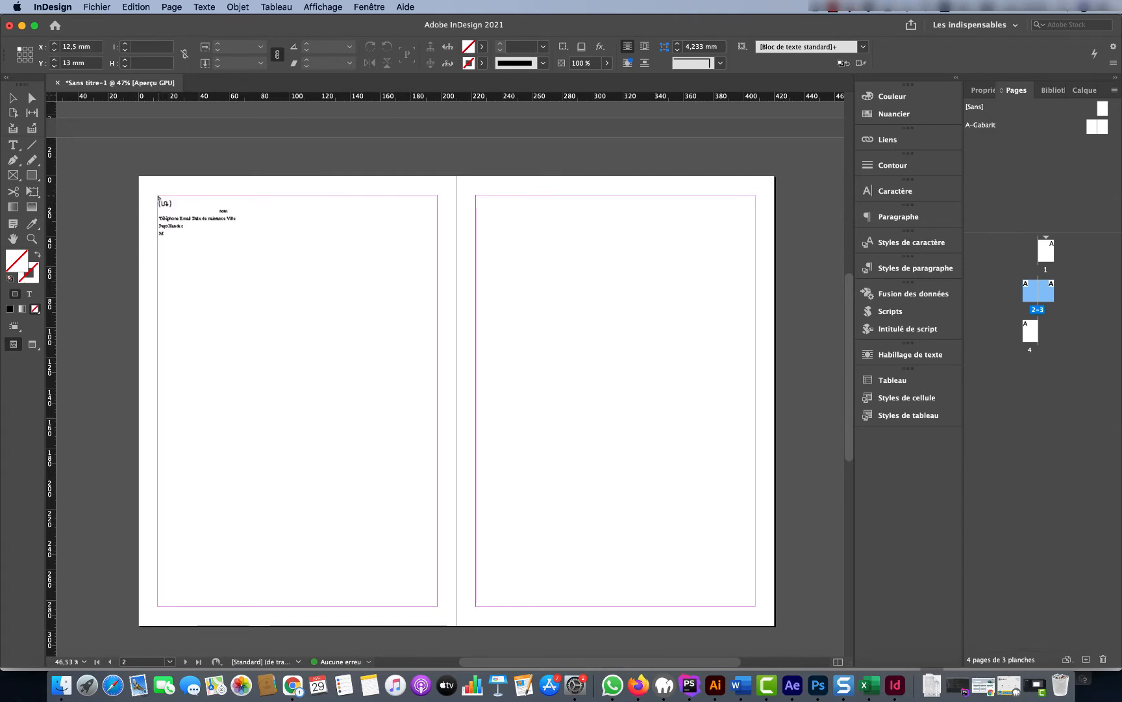
pyautogui.click(158, 198)
# Narrow the table's first (nom) column and the Email column
pyautogui.scroll(-10, 412, 323)
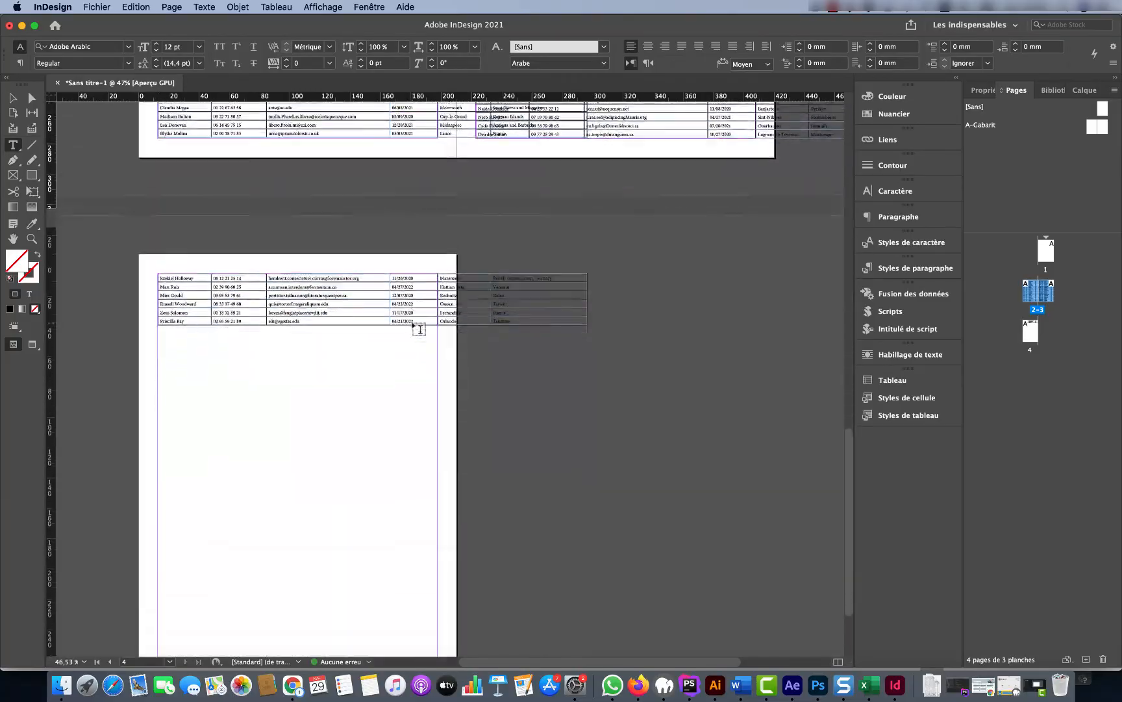
pyautogui.scroll(12, 418, 328)
pyautogui.scroll(-2, 420, 328)
pyautogui.scroll(-3, 421, 329)
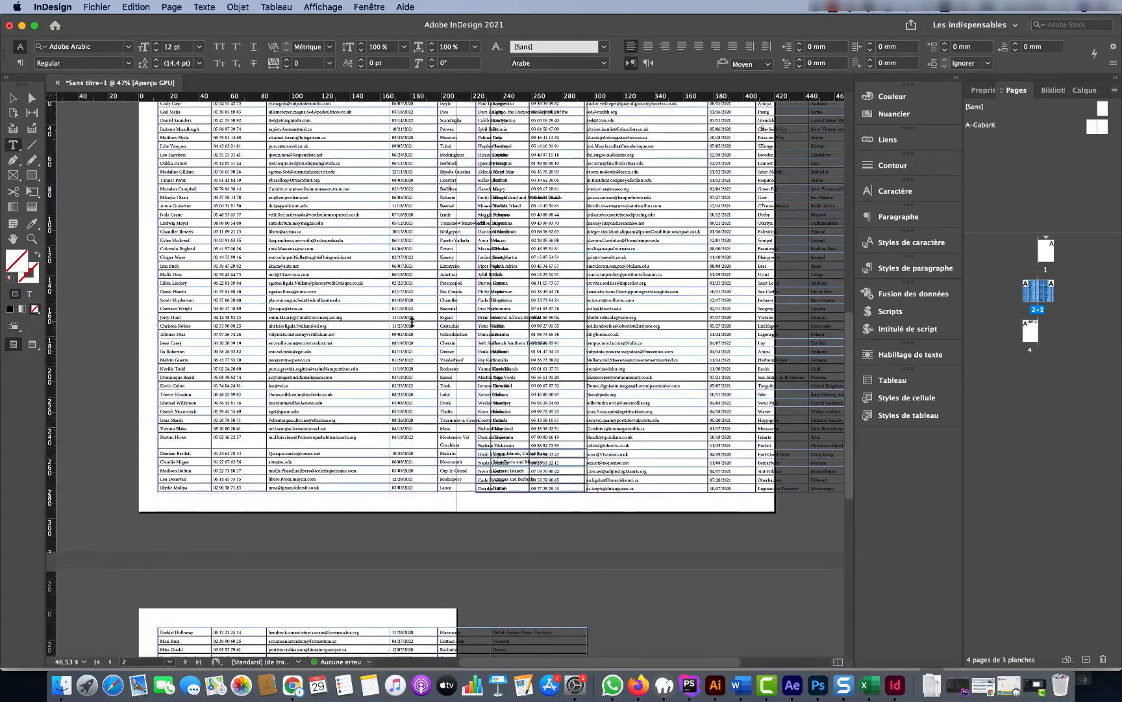
pyautogui.scroll(4, 473, 294)
pyautogui.scroll(-5, 473, 294)
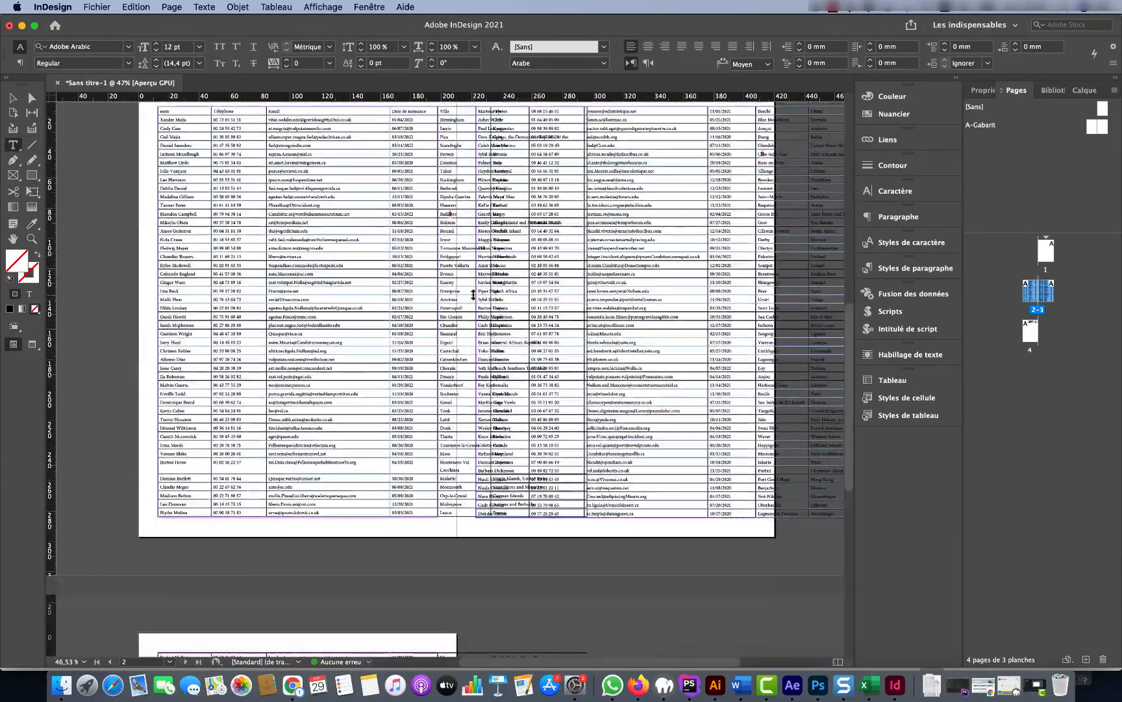
pyautogui.scroll(4, 473, 294)
pyautogui.scroll(3, 474, 295)
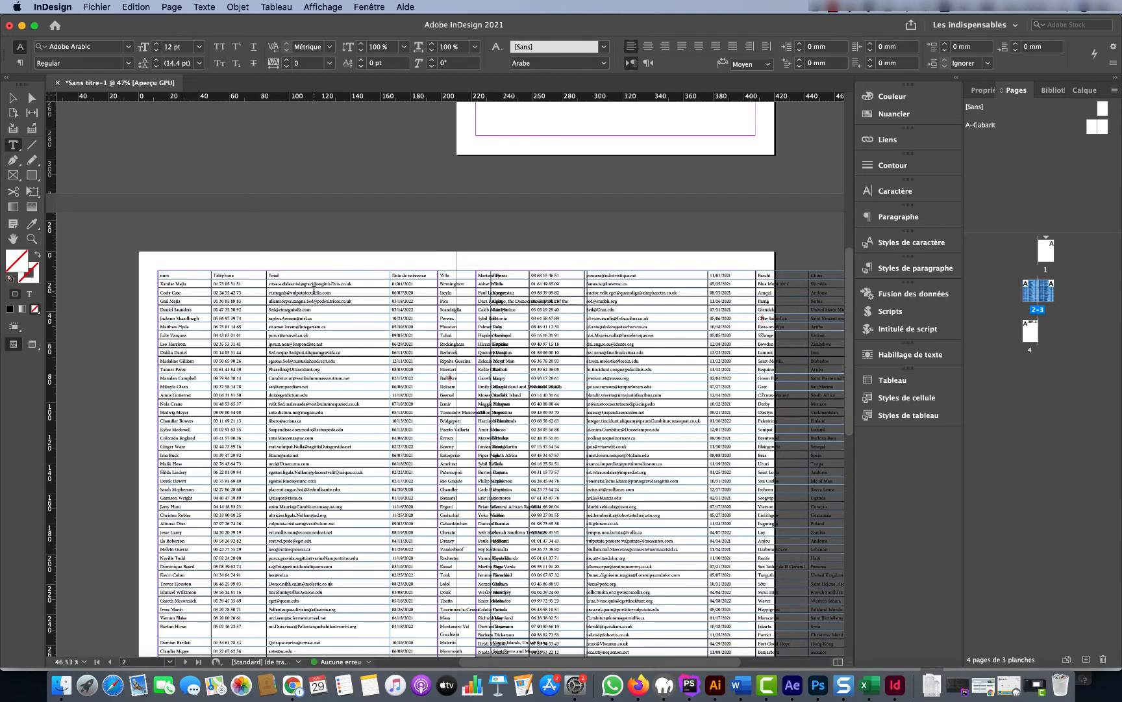
pyautogui.click(314, 292)
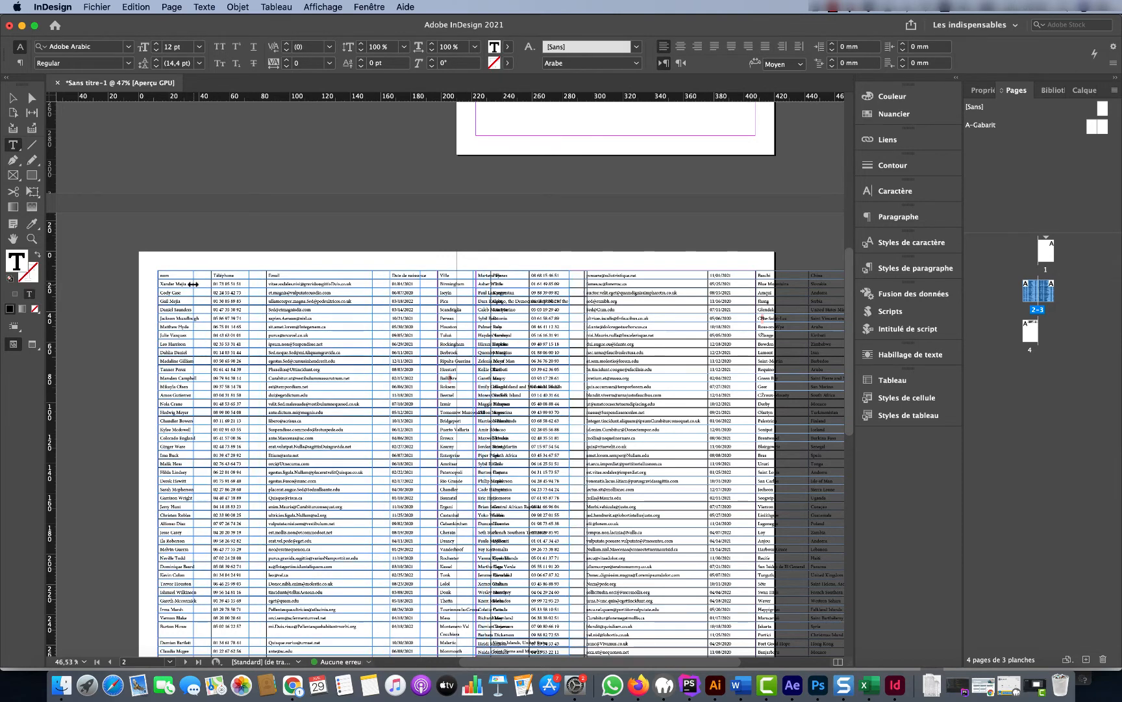
pyautogui.moveTo(193, 284); pyautogui.dragTo(237, 284)
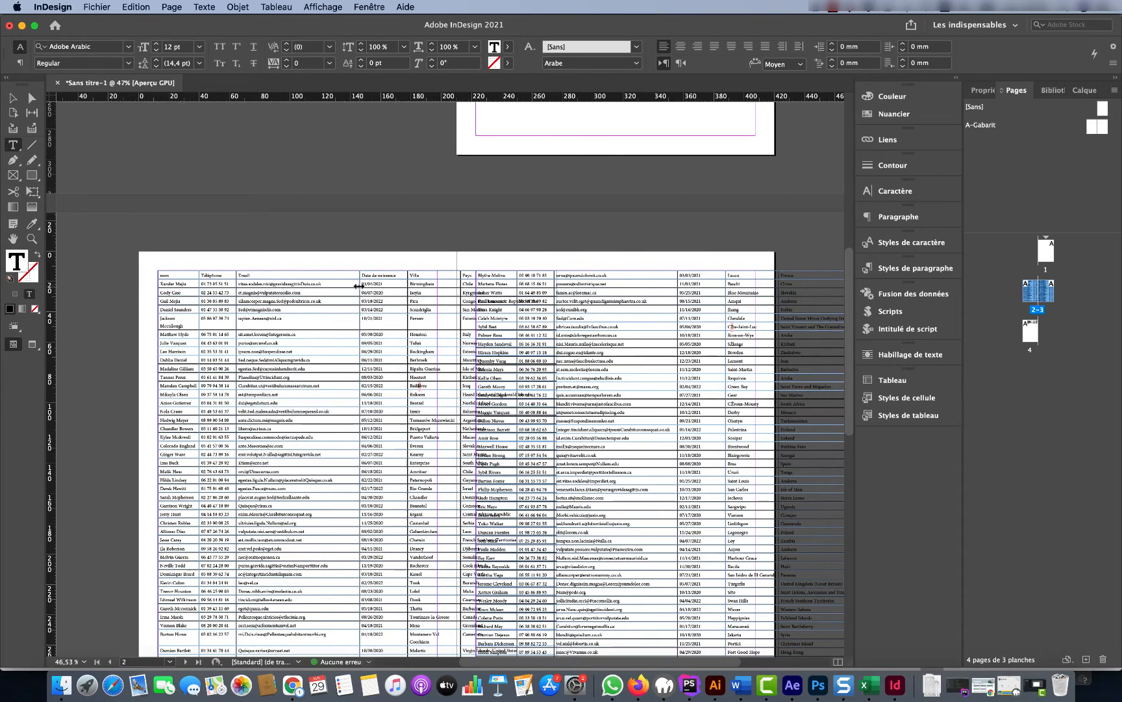
pyautogui.moveTo(359, 285); pyautogui.dragTo(330, 284)
# Narrow the Ville and Pays columns to fit the page, then widen Email slightly
pyautogui.moveTo(432, 283); pyautogui.dragTo(294, 279)
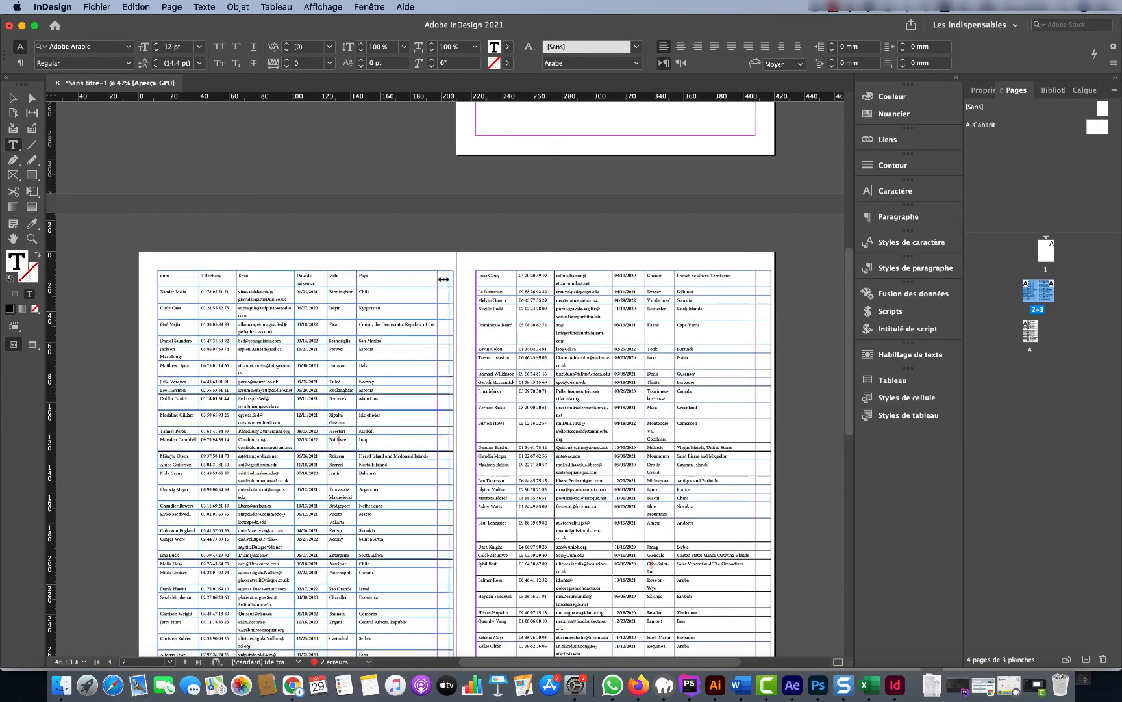
pyautogui.moveTo(444, 279); pyautogui.dragTo(345, 280)
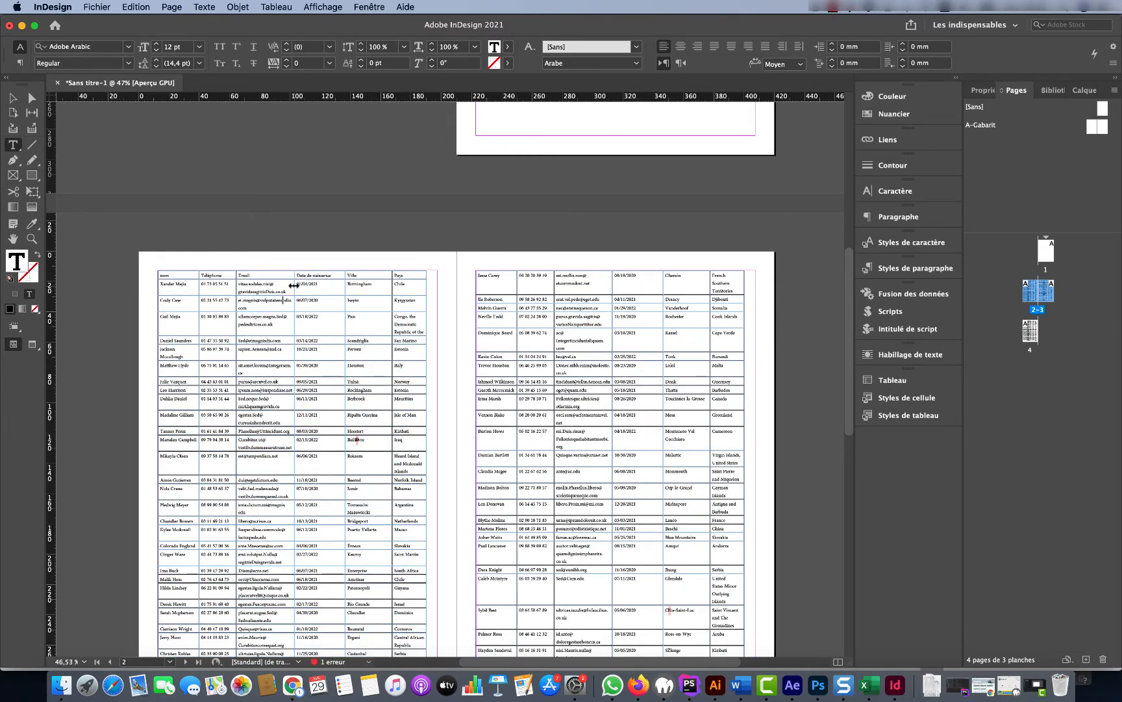
pyautogui.moveTo(294, 285); pyautogui.dragTo(305, 287)
pyautogui.scroll(-15, 396, 332)
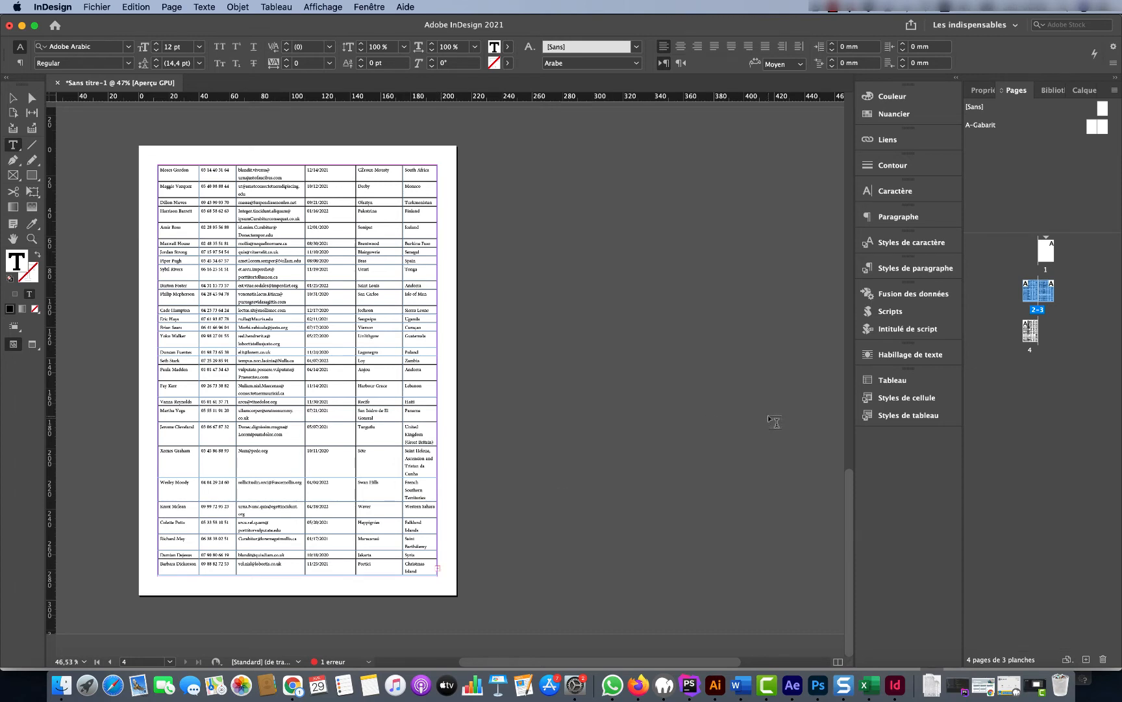
# Insert one blank page after page 4 from the Pages panel
pyautogui.rightClick(1035, 332)
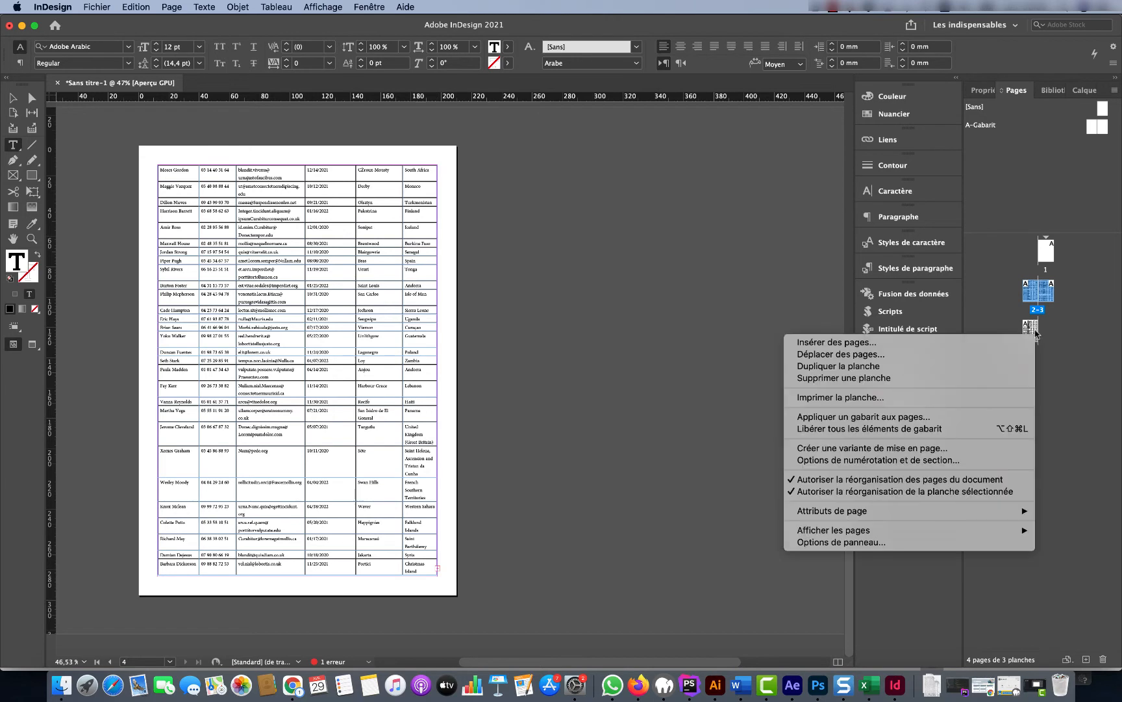
pyautogui.click(927, 342)
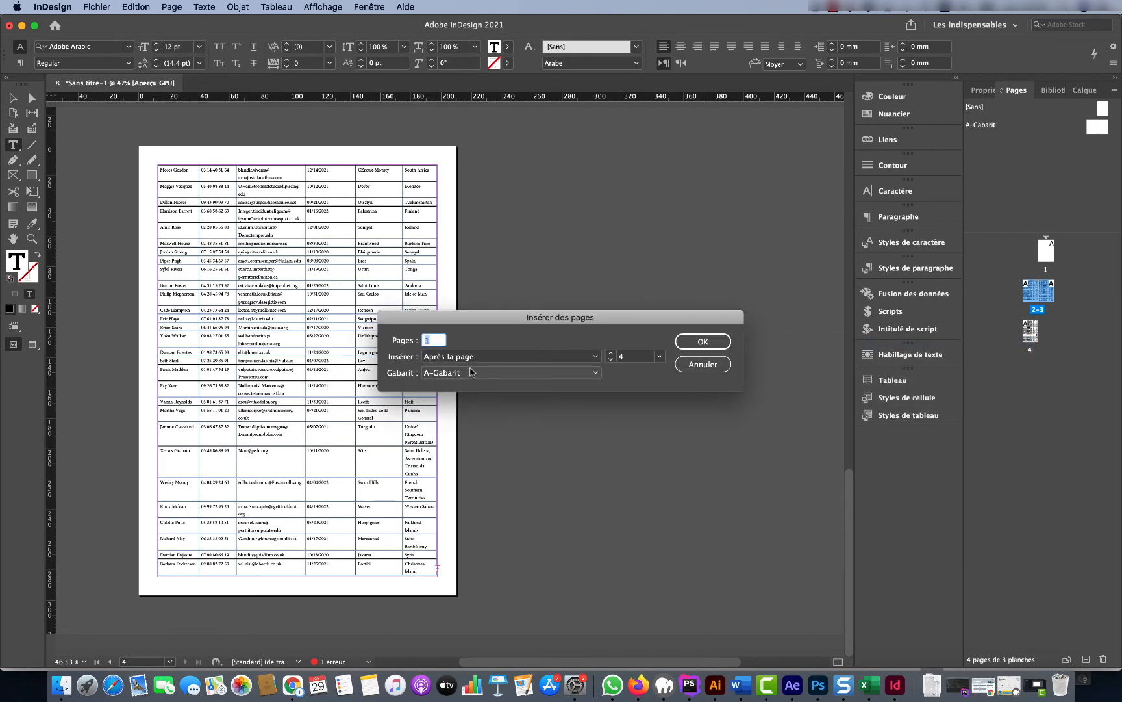
pyautogui.click(714, 342)
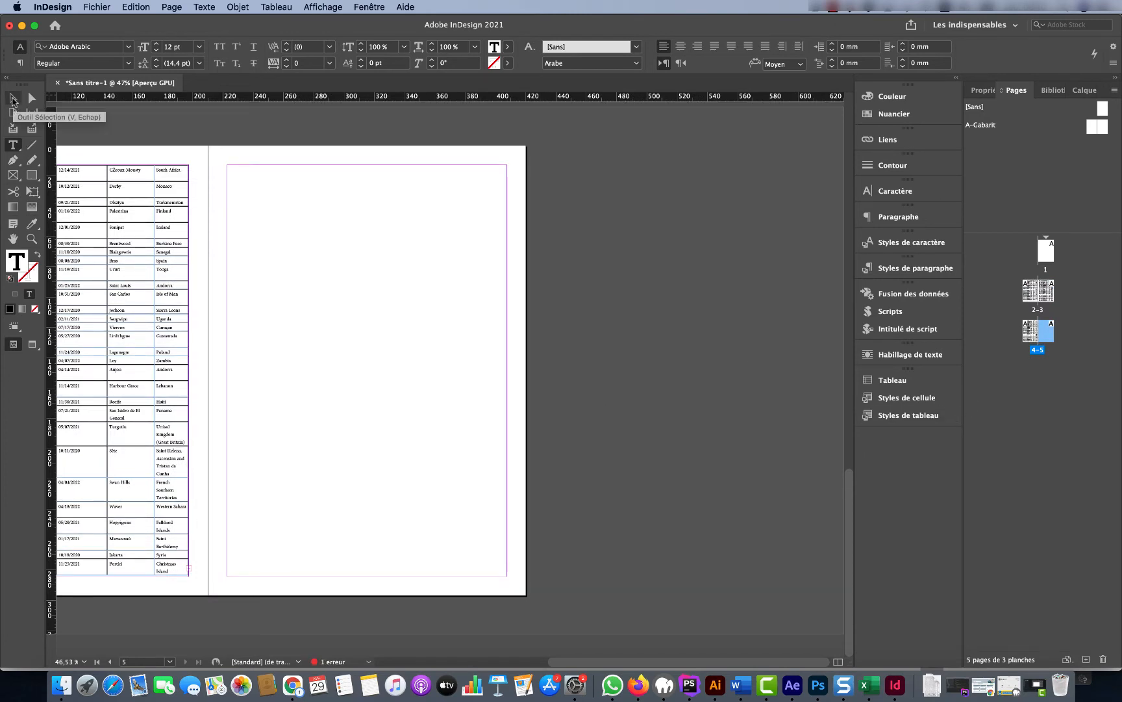
pyautogui.click(12, 99)
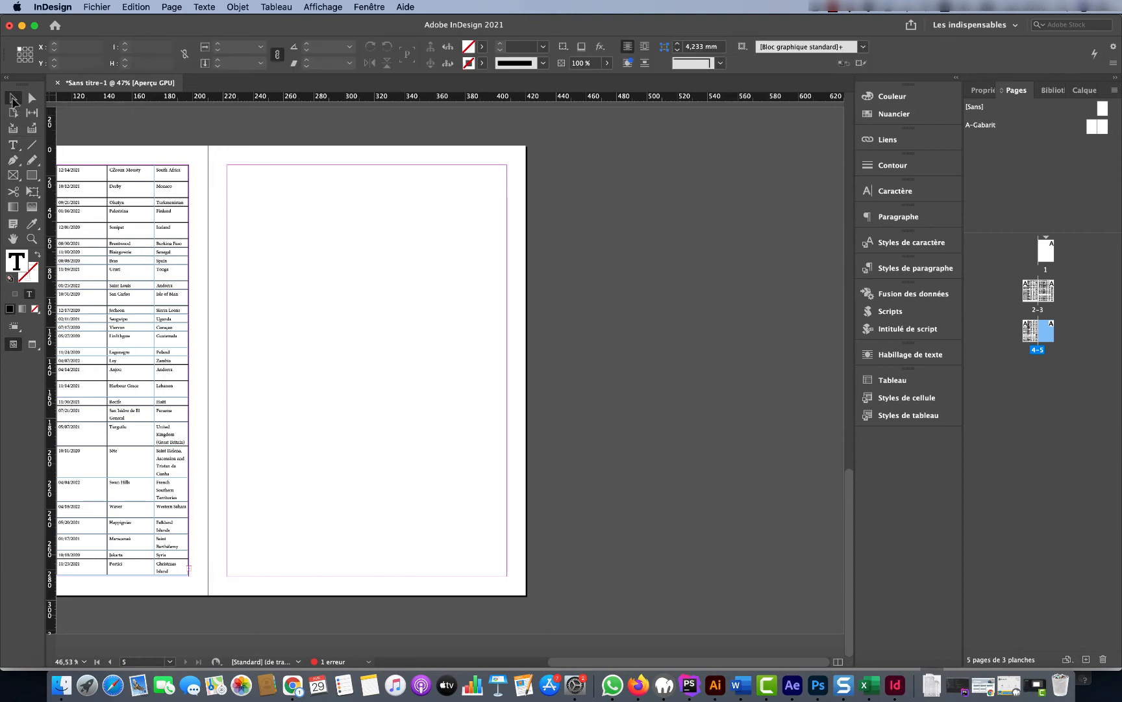
# Thread the table's overset rows from page 4's out port onto page 5's top-left margin
pyautogui.click(189, 572)
pyautogui.hscroll(-3, 258, 228)
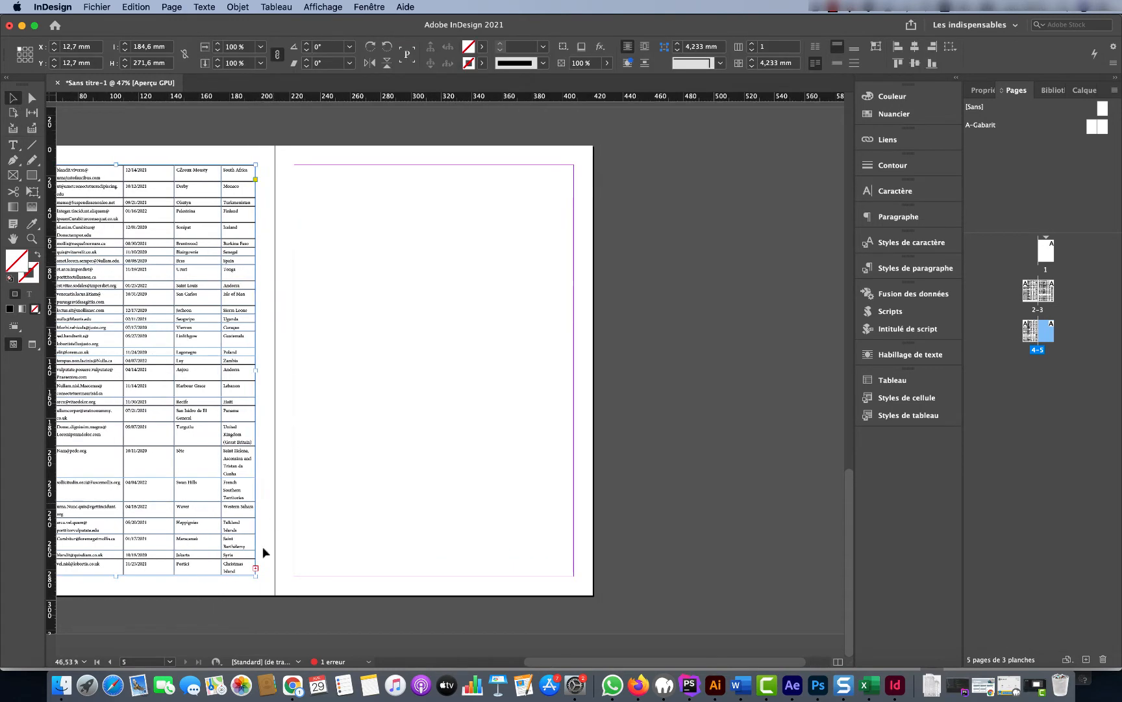
pyautogui.click(255, 568)
pyautogui.click(296, 169)
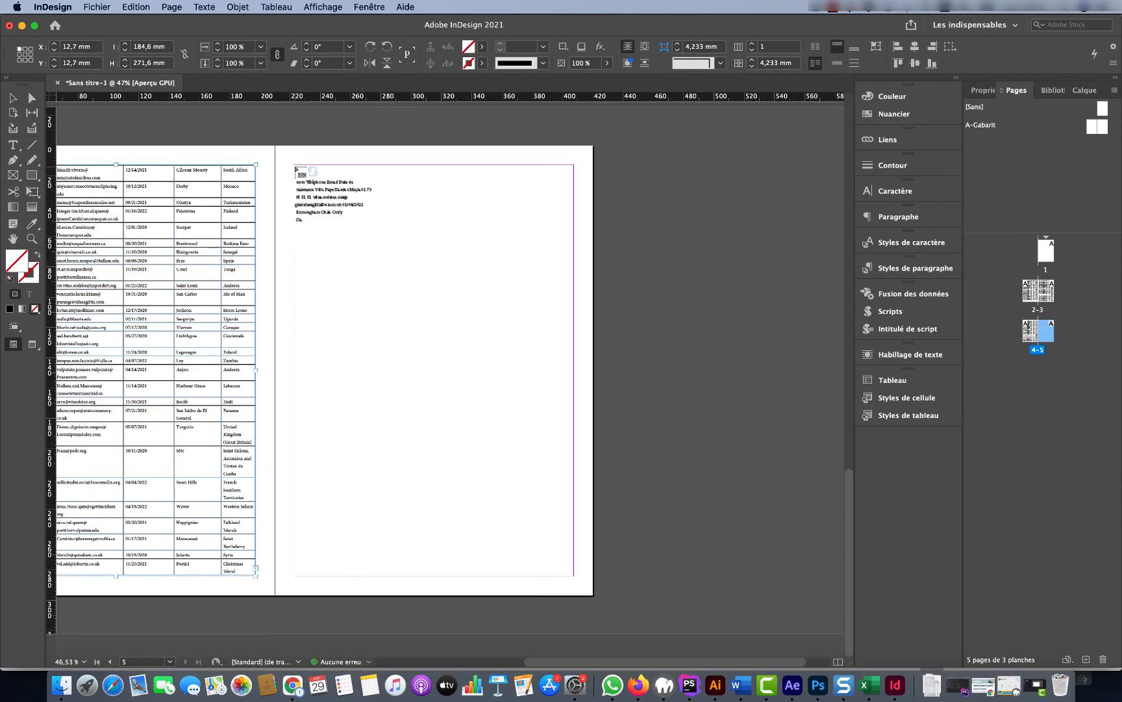
pyautogui.press('shift')
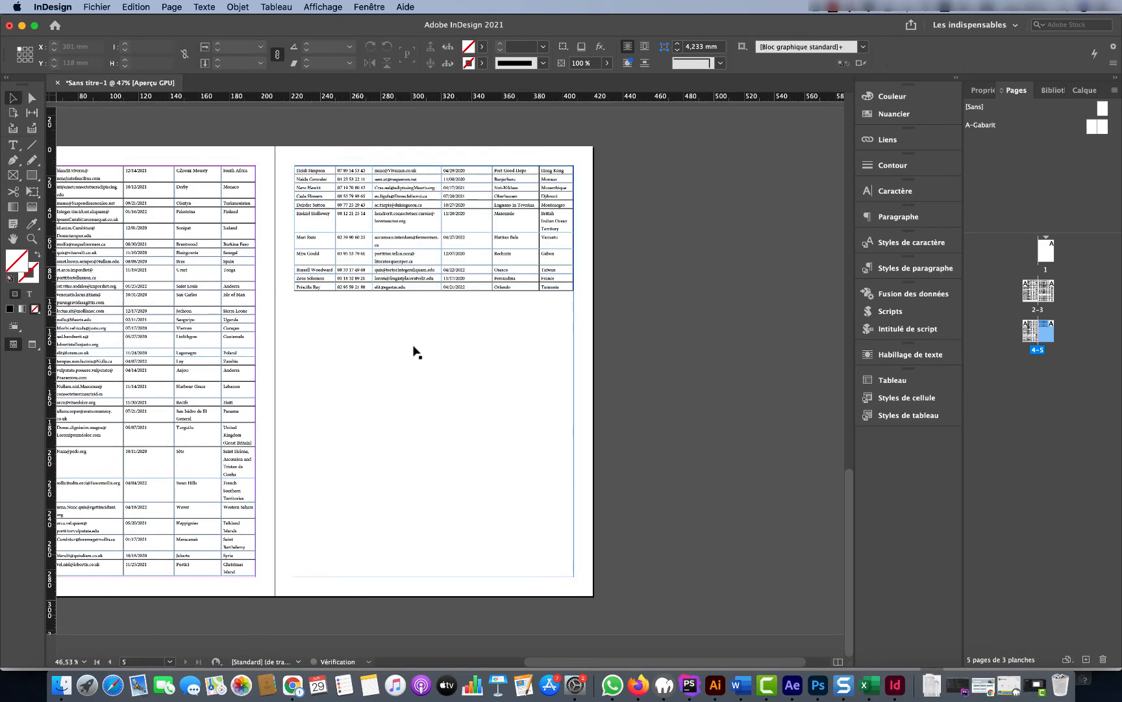
pyautogui.hscroll(-3, 416, 354)
pyautogui.hscroll(-3, 409, 348)
pyautogui.scroll(5, 521, 358)
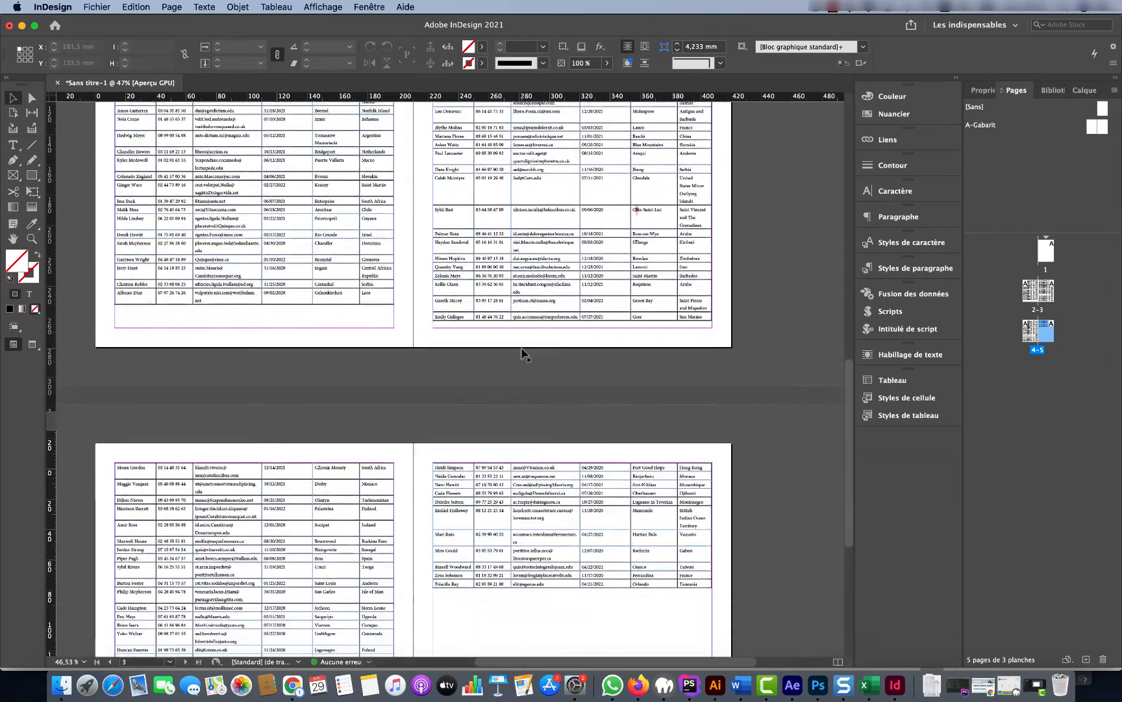
pyautogui.scroll(10, 523, 353)
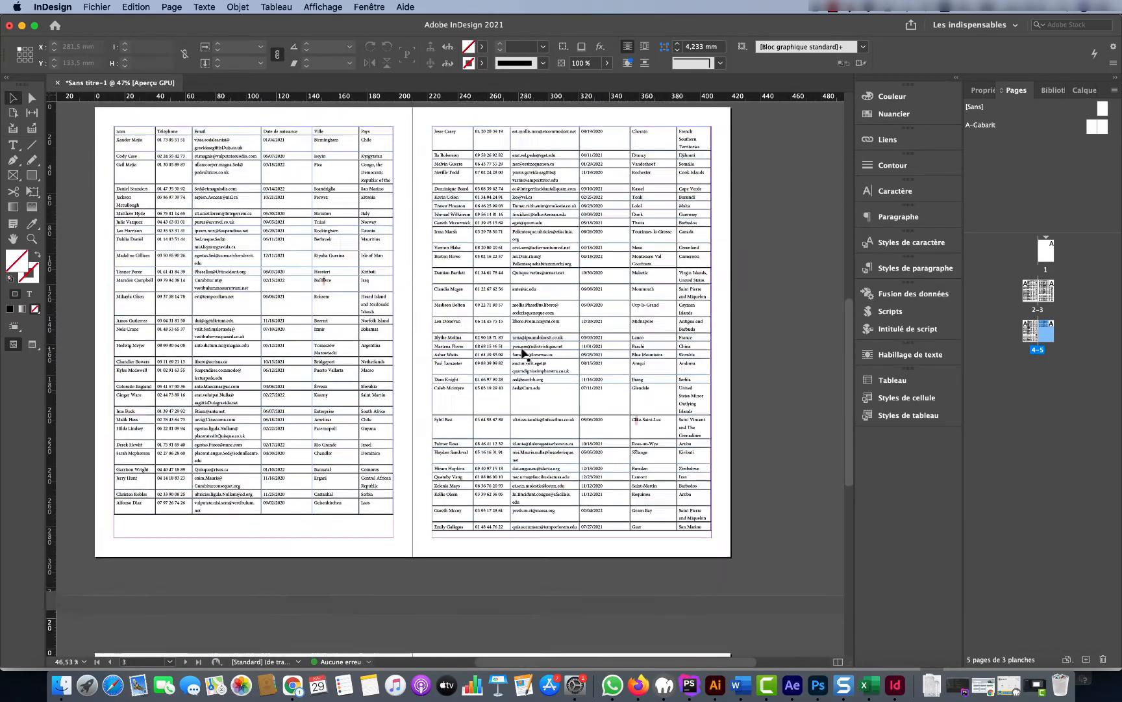
pyautogui.scroll(-5, 523, 353)
pyautogui.click(334, 271)
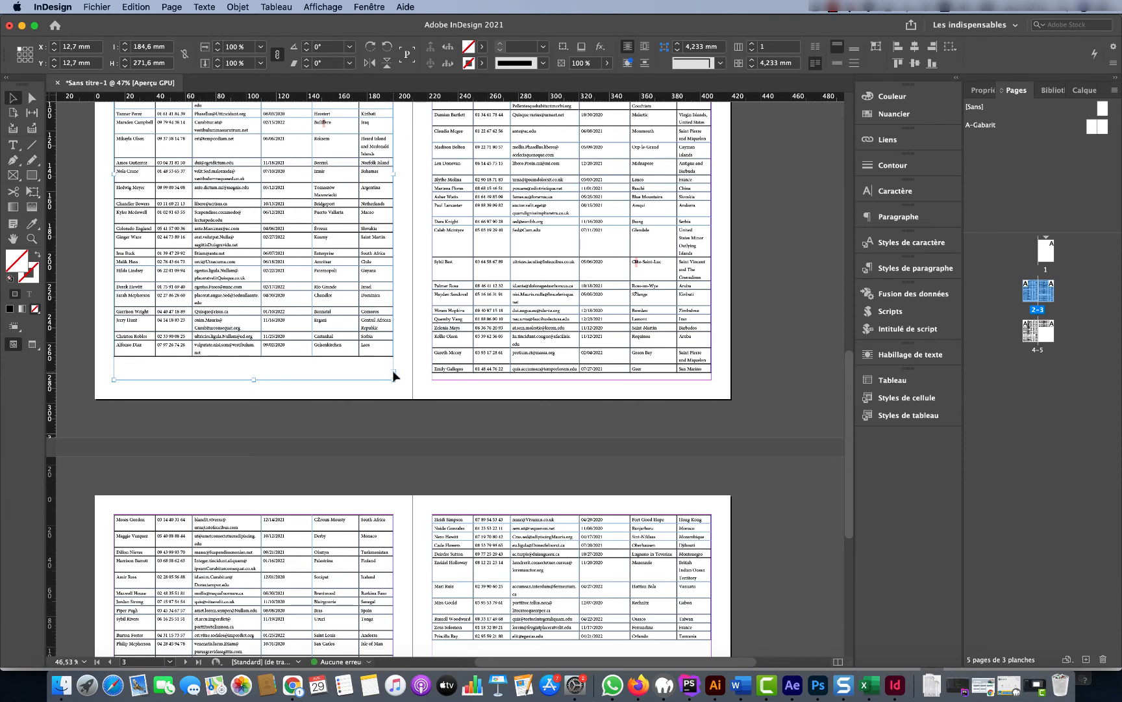
pyautogui.click(586, 309)
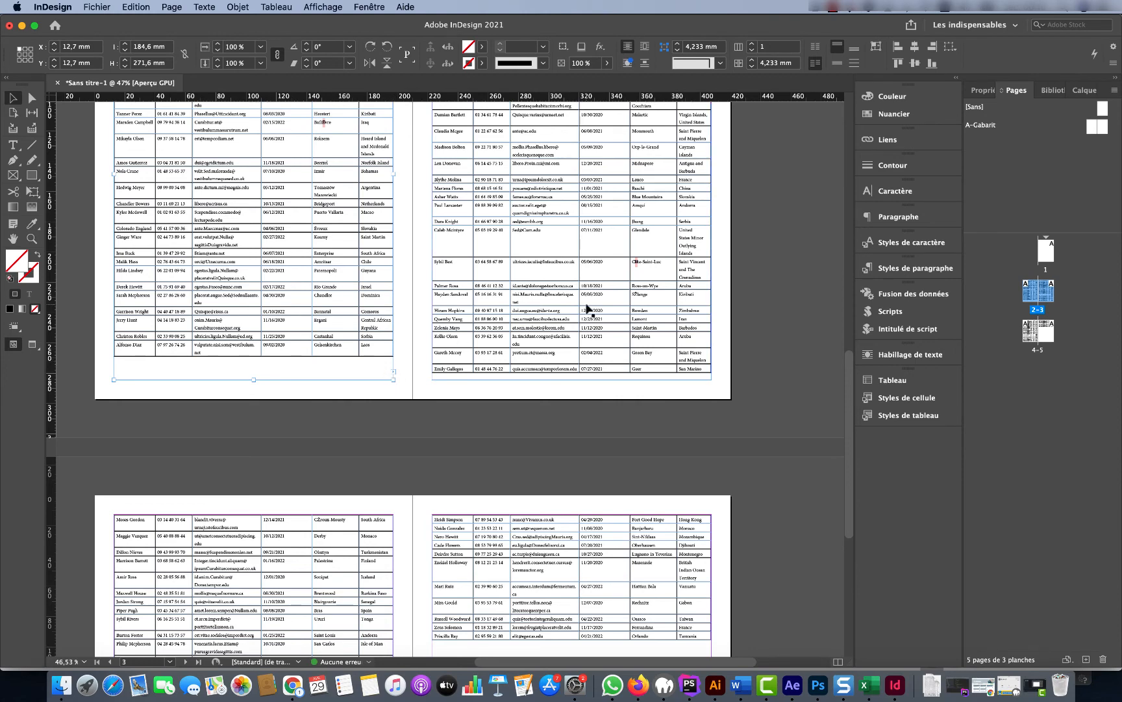
pyautogui.scroll(-10, 571, 371)
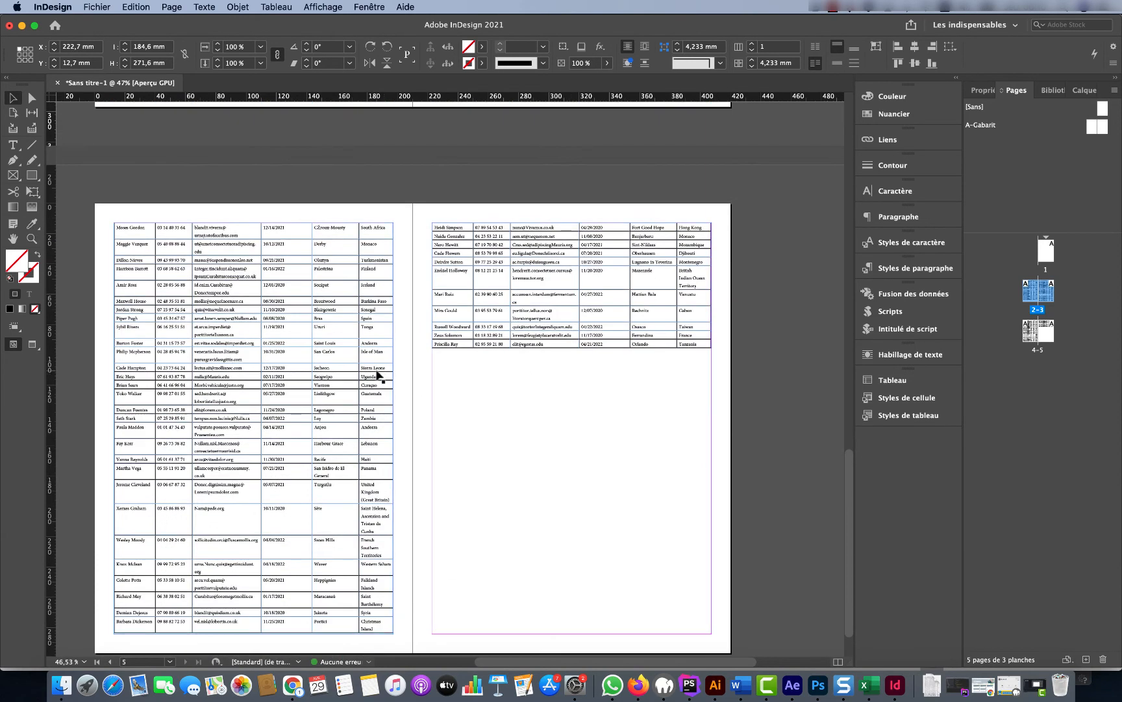
pyautogui.click(376, 371)
pyautogui.click(660, 387)
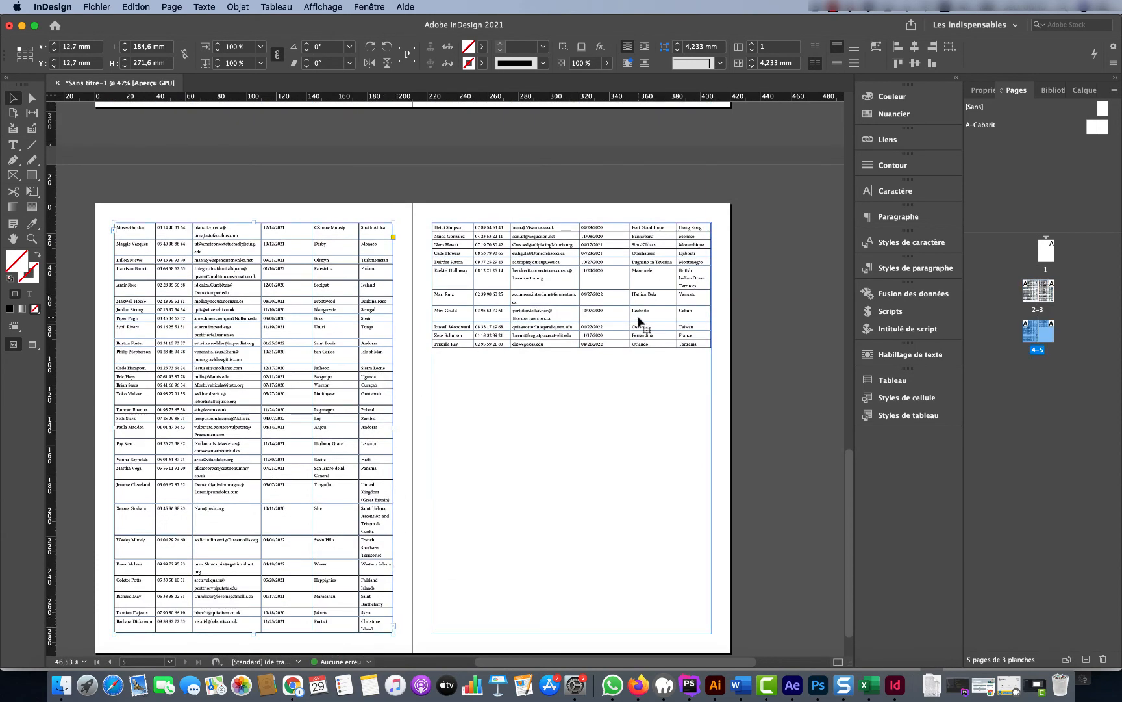
pyautogui.scroll(-2, 651, 455)
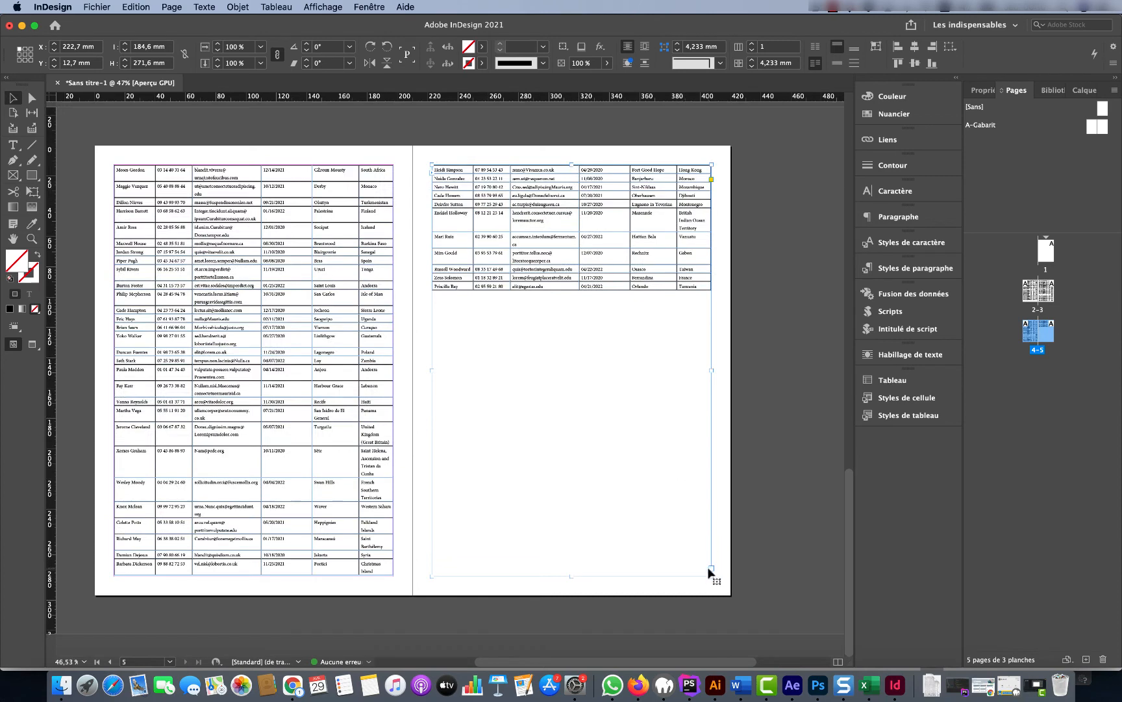
pyautogui.scroll(15, 629, 453)
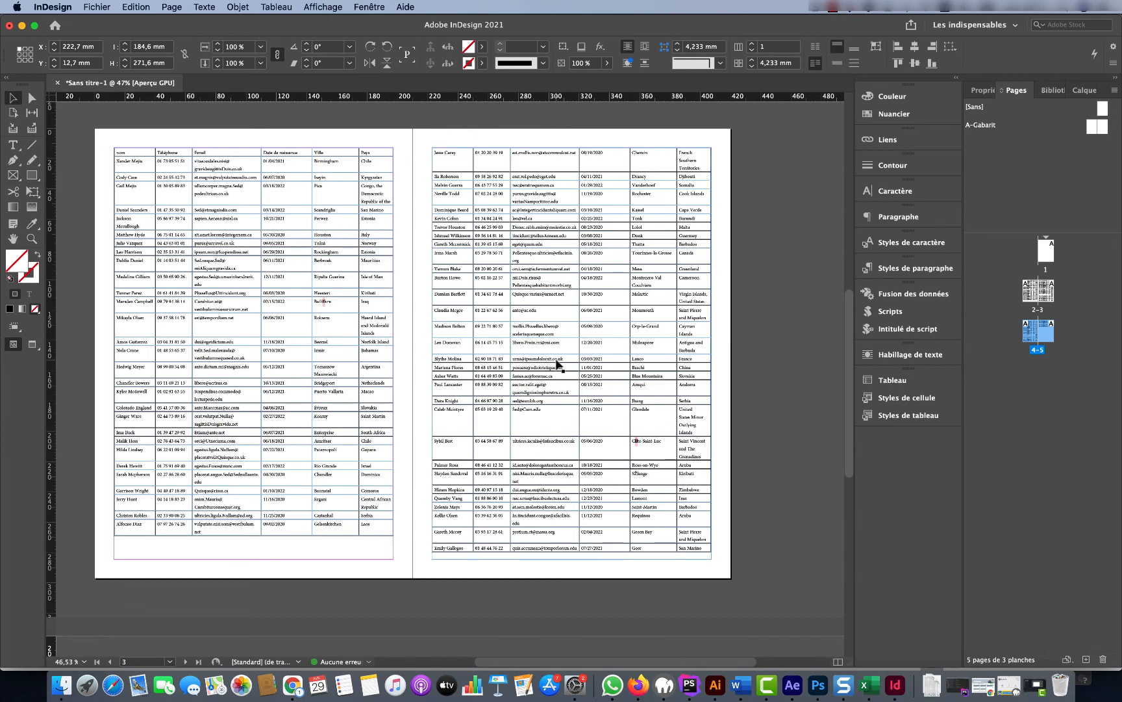
pyautogui.scroll(-5, 557, 364)
pyautogui.scroll(6, 558, 364)
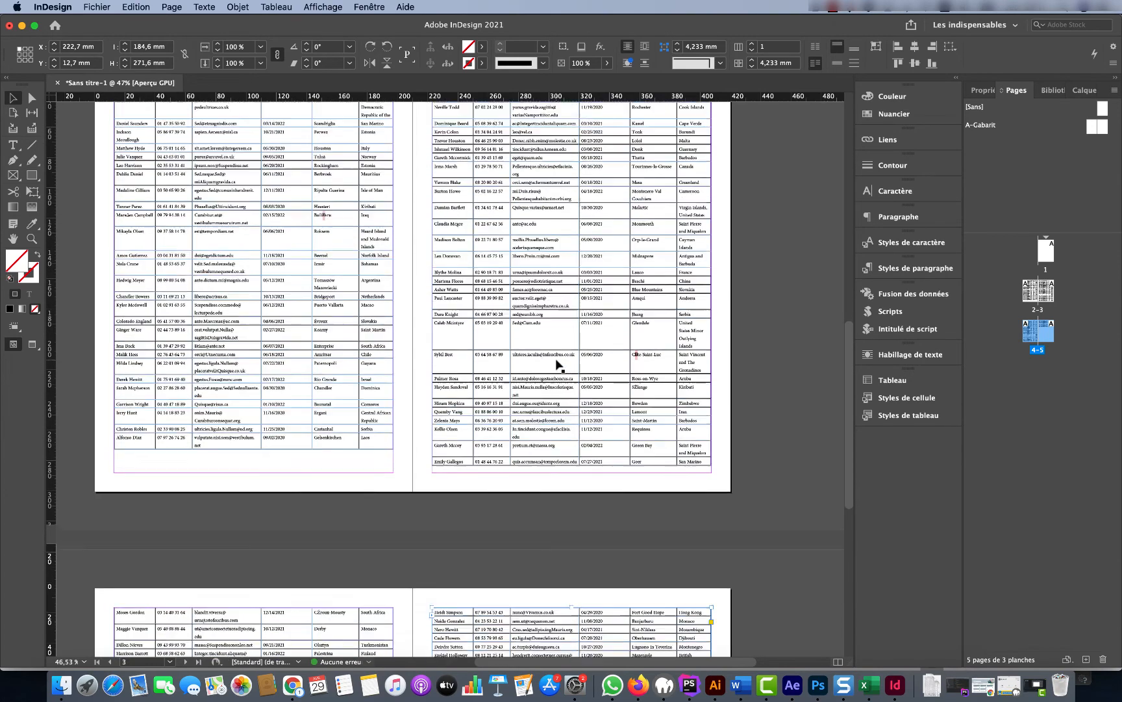